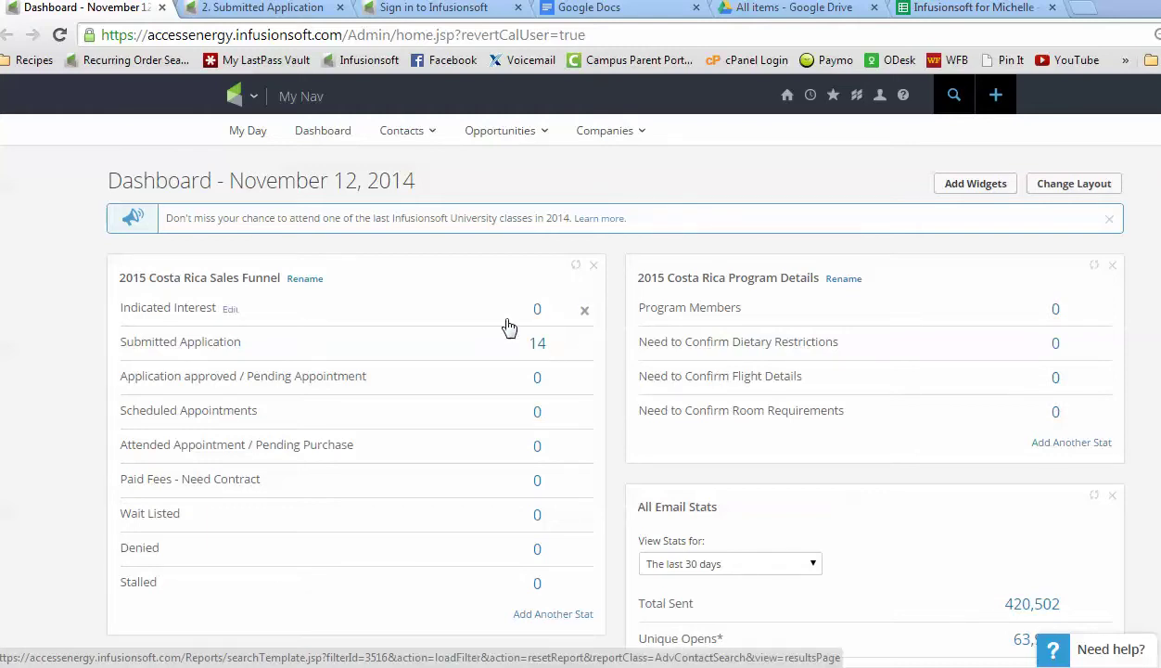
# - Scan the 14 cards on the 2. Submitted Application list and open the first applicant's record
pyautogui.click(267, 9)
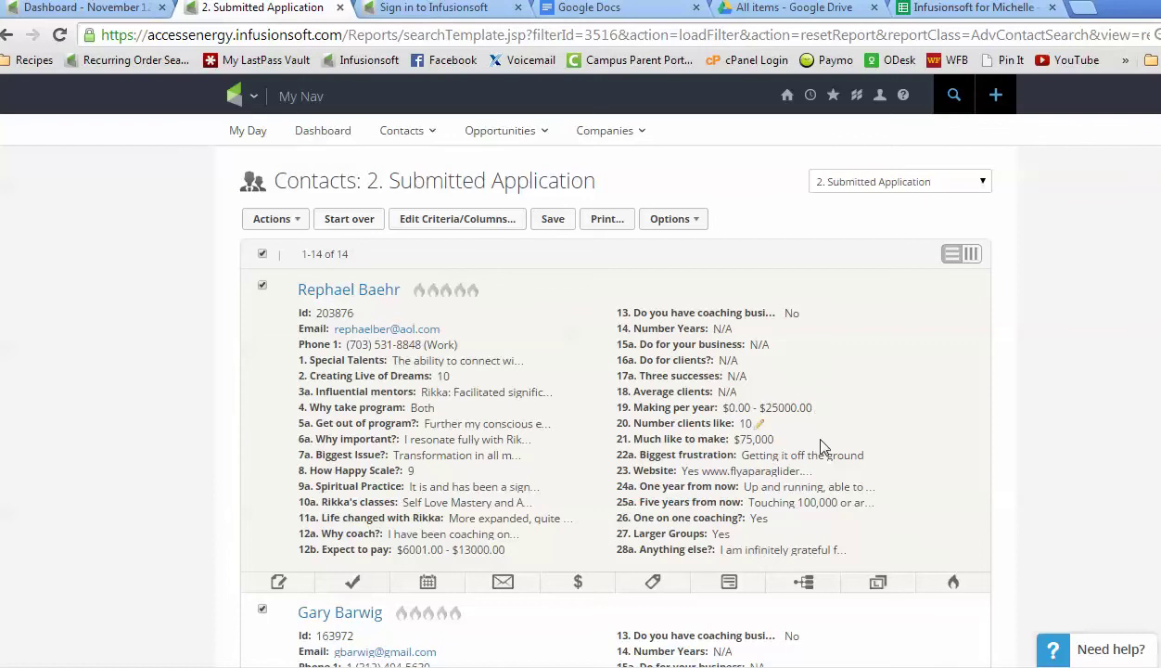
pyautogui.scroll(-4, 822, 449)
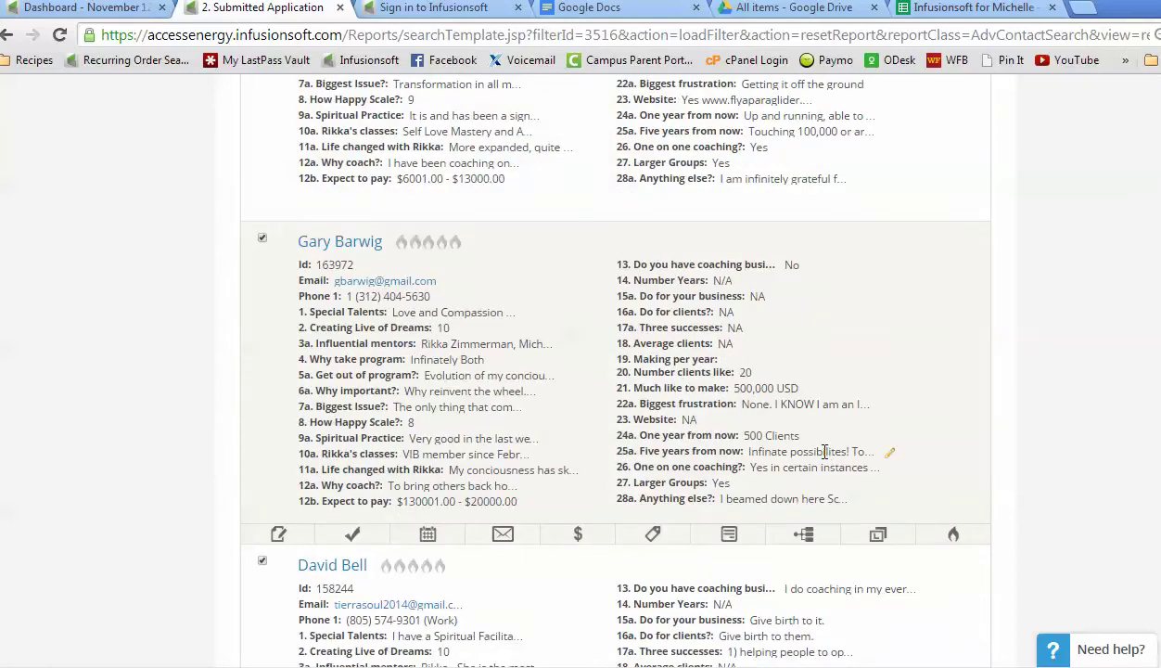
pyautogui.scroll(4, 824, 450)
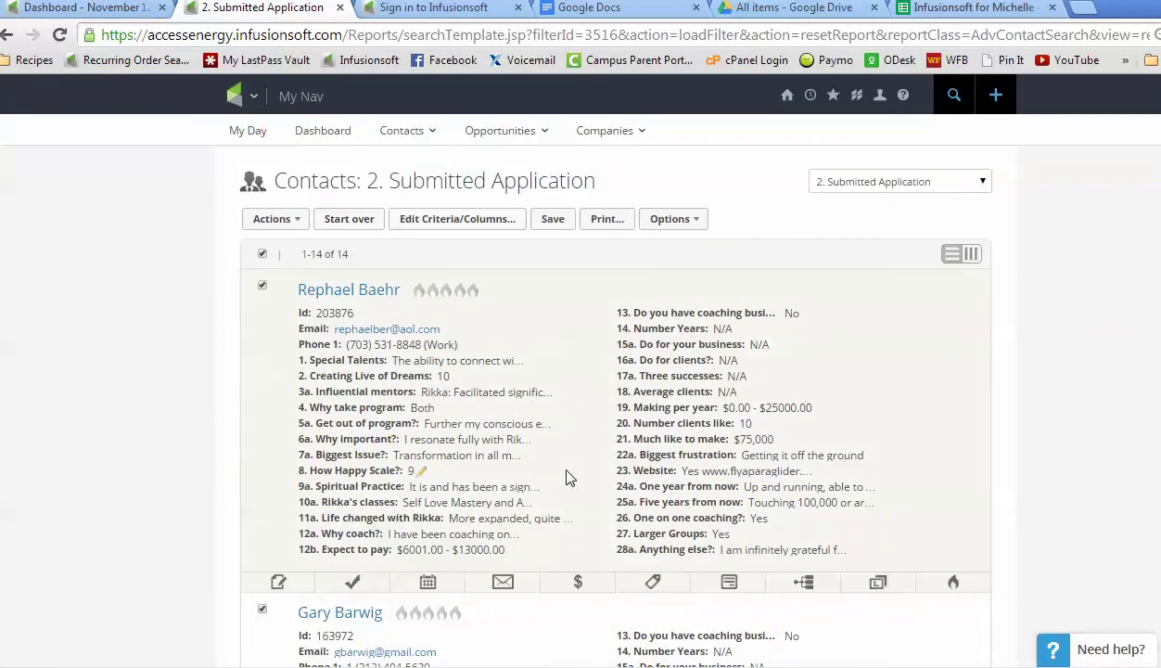
pyautogui.click(362, 295)
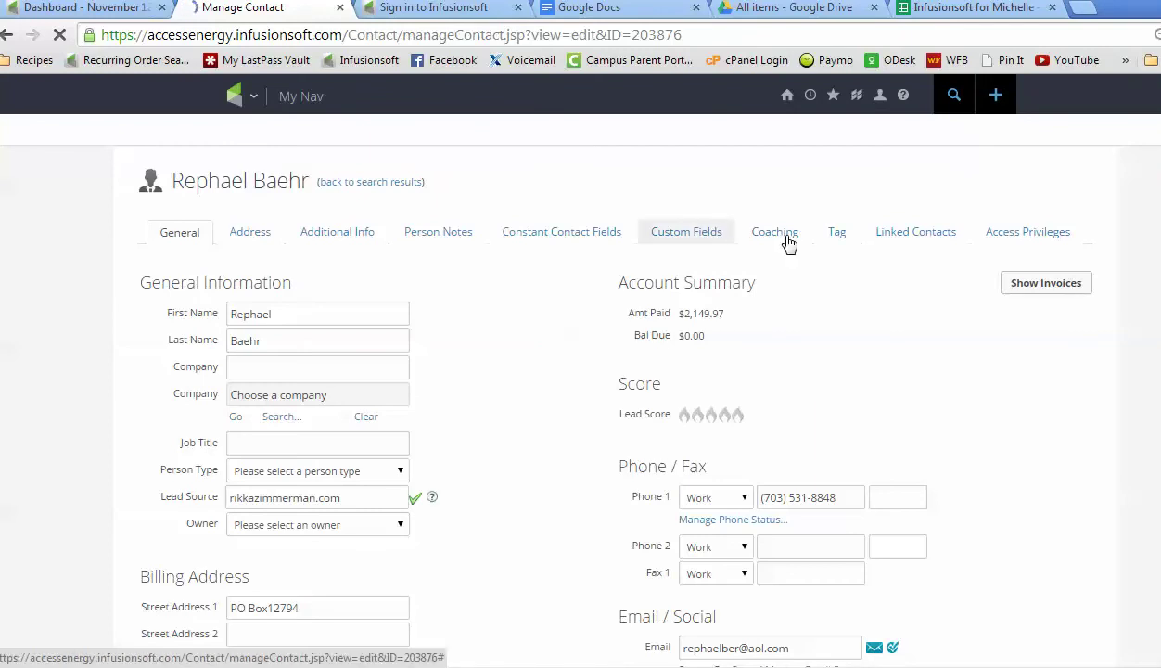
# - Review the applicant's Coaching answers (happiness 9, payment $6001.00 - $13000.00), then go back
pyautogui.click(786, 243)
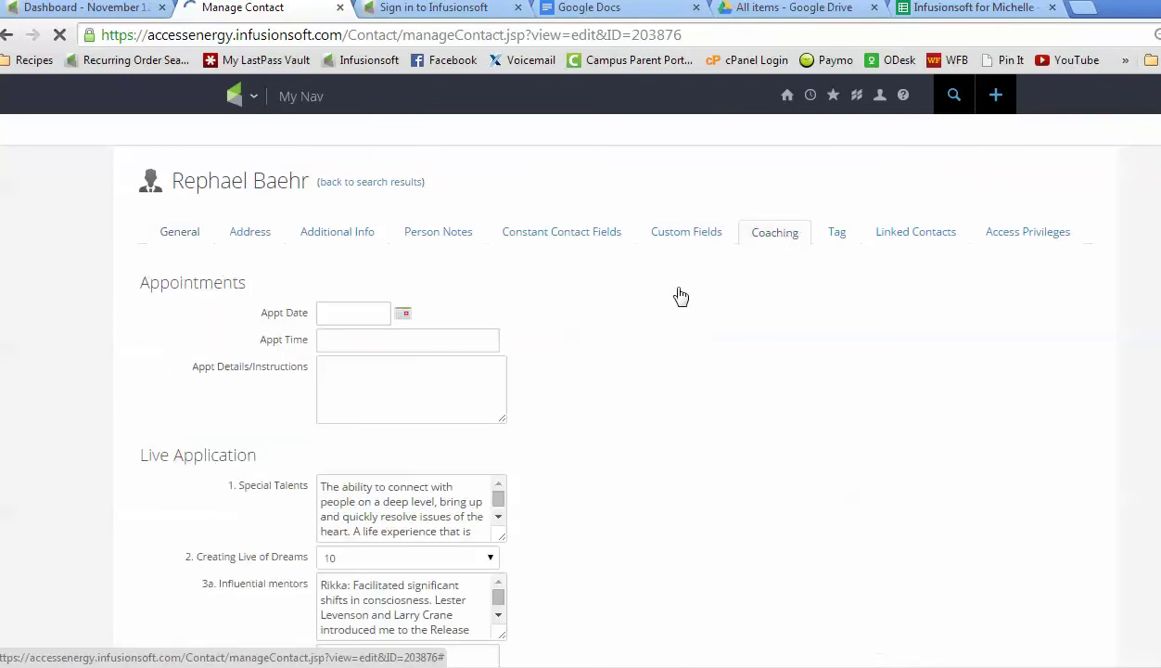
pyautogui.scroll(-3, 646, 324)
pyautogui.scroll(-1, 645, 324)
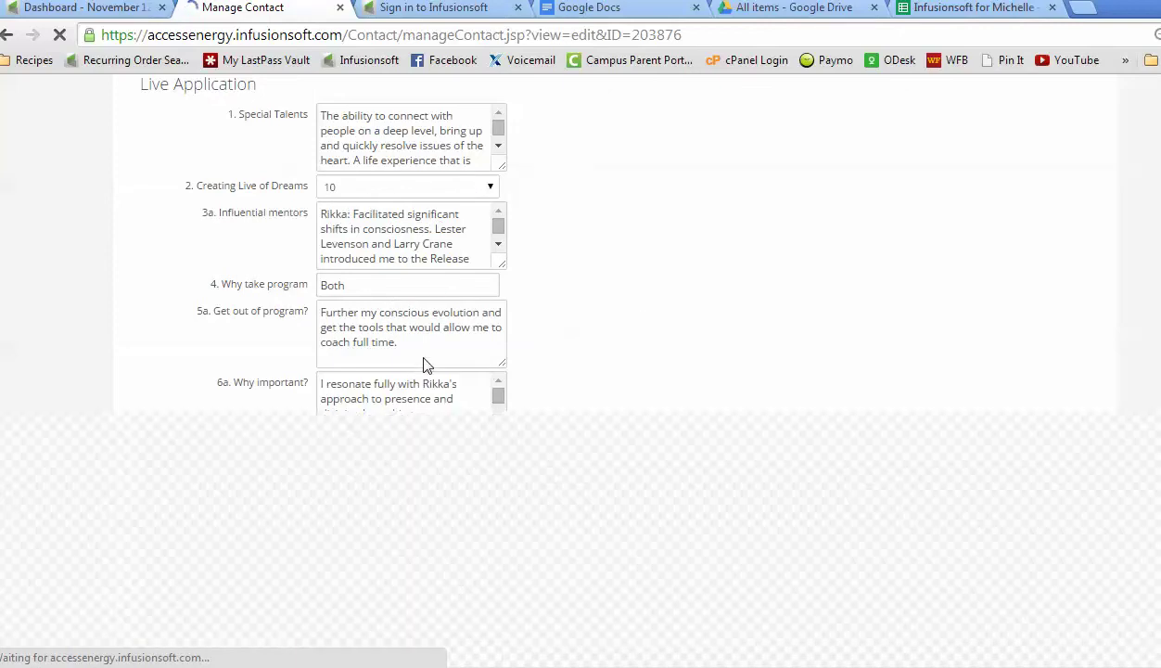
pyautogui.scroll(-1, 502, 266)
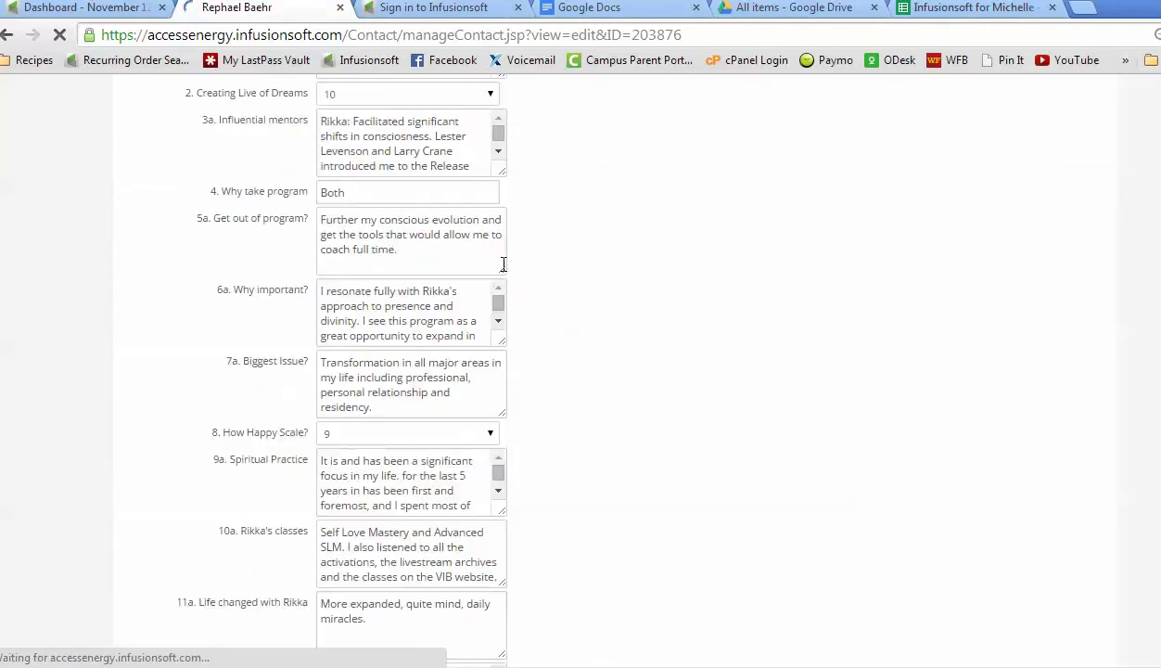
pyautogui.scroll(-2, 501, 165)
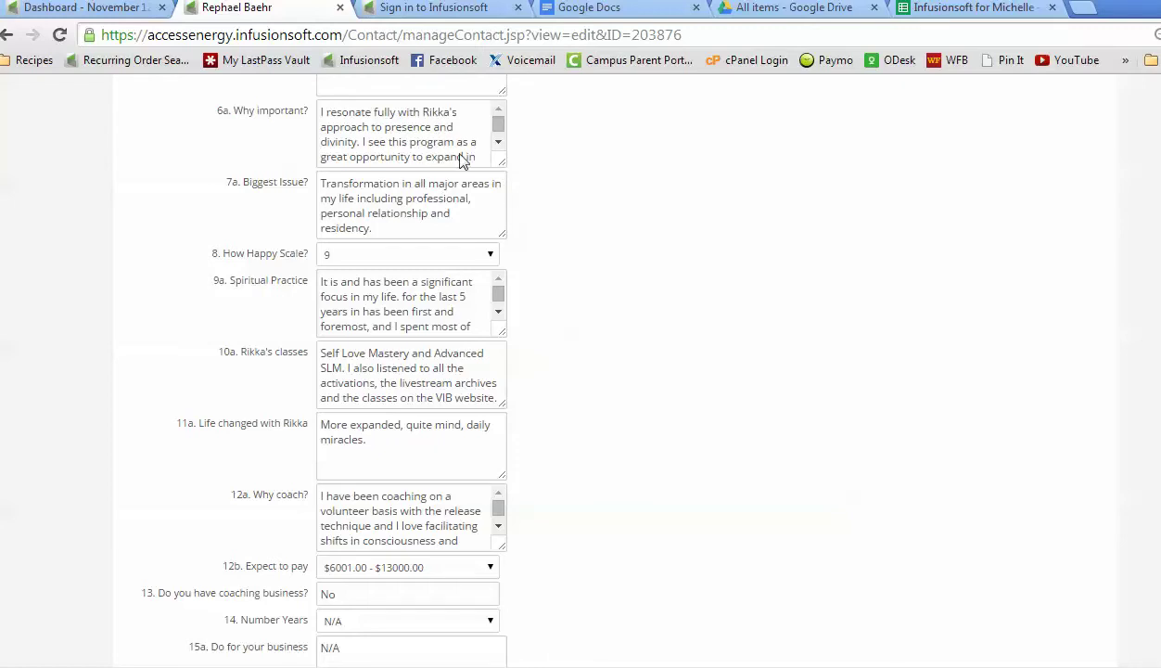
pyautogui.scroll(1, 409, 147)
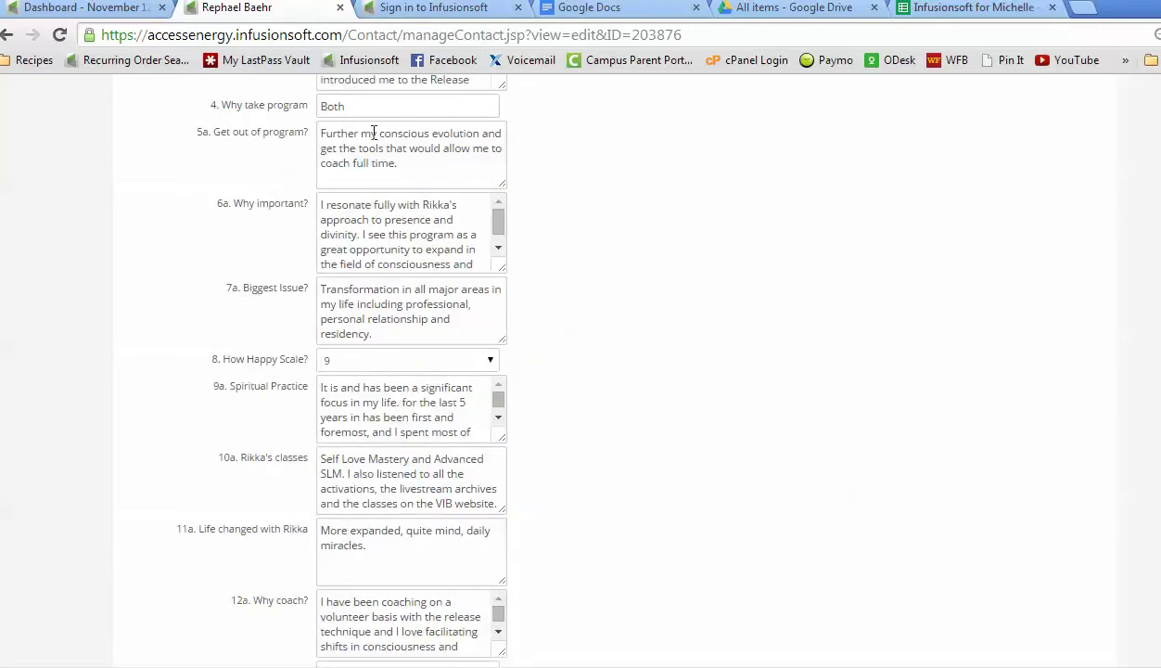
pyautogui.click(6, 34)
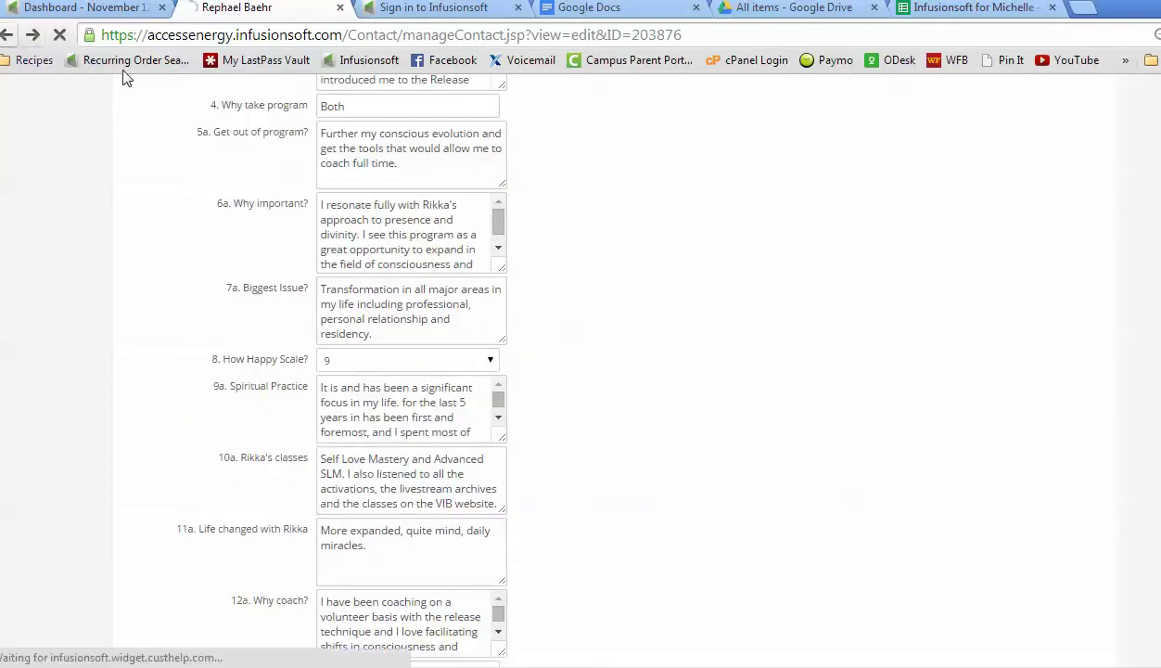
# - Use 'back to search results' to reach the 2. Submitted Application list of 14 applicants
pyautogui.scroll(6, 501, 192)
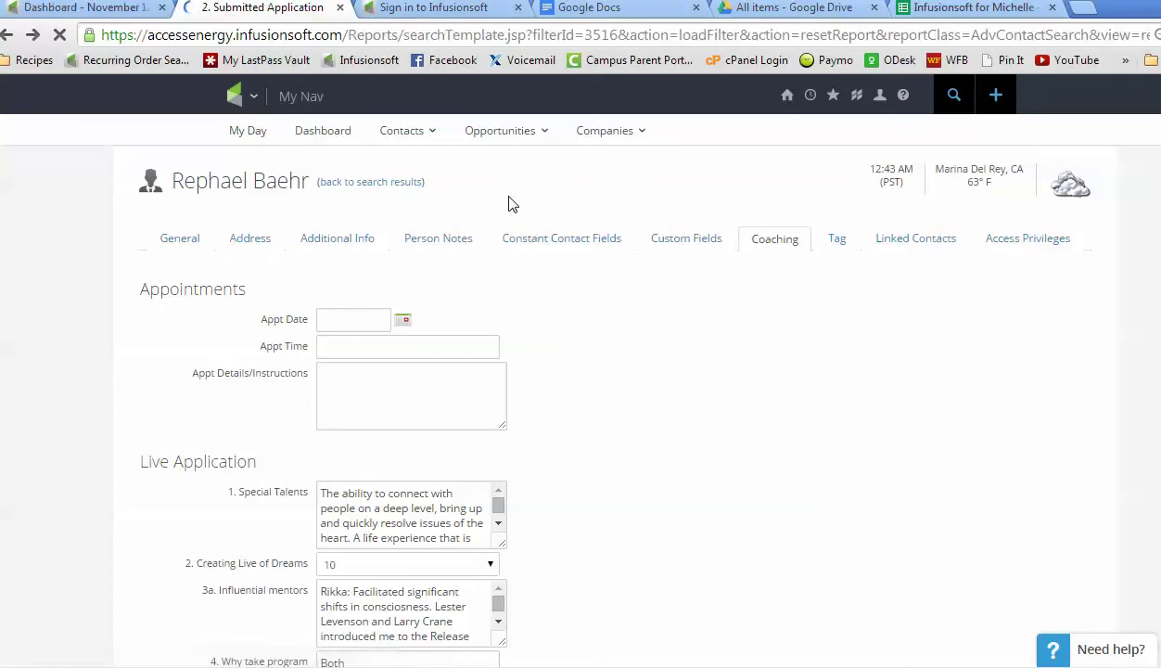
pyautogui.click(350, 178)
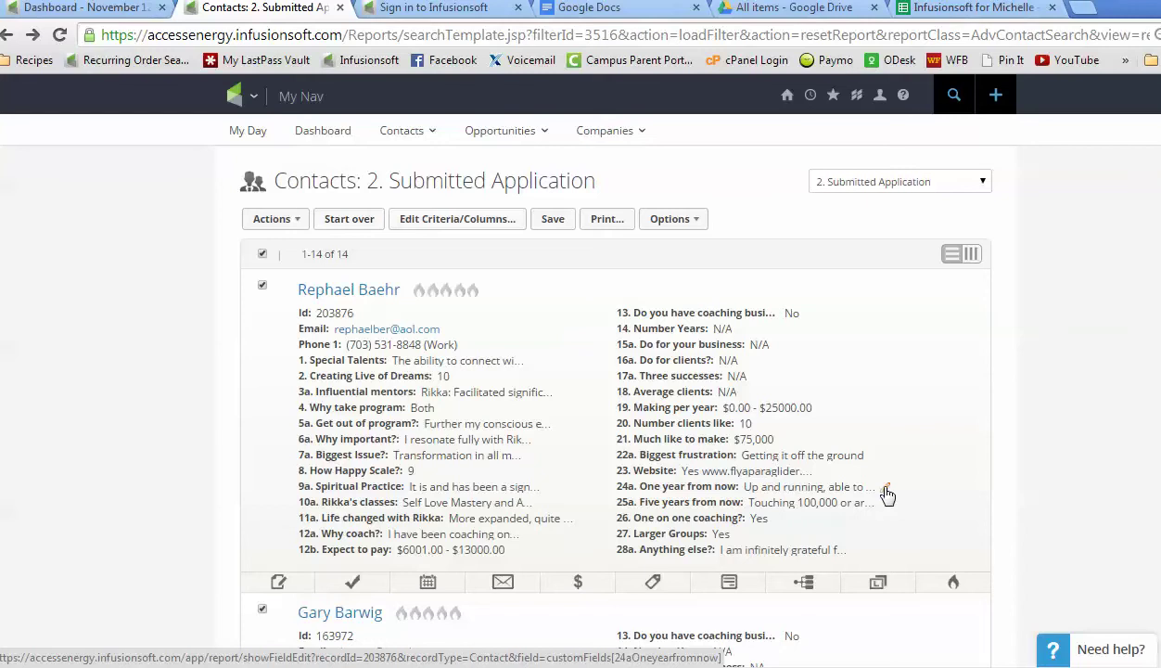
pyautogui.click(885, 490)
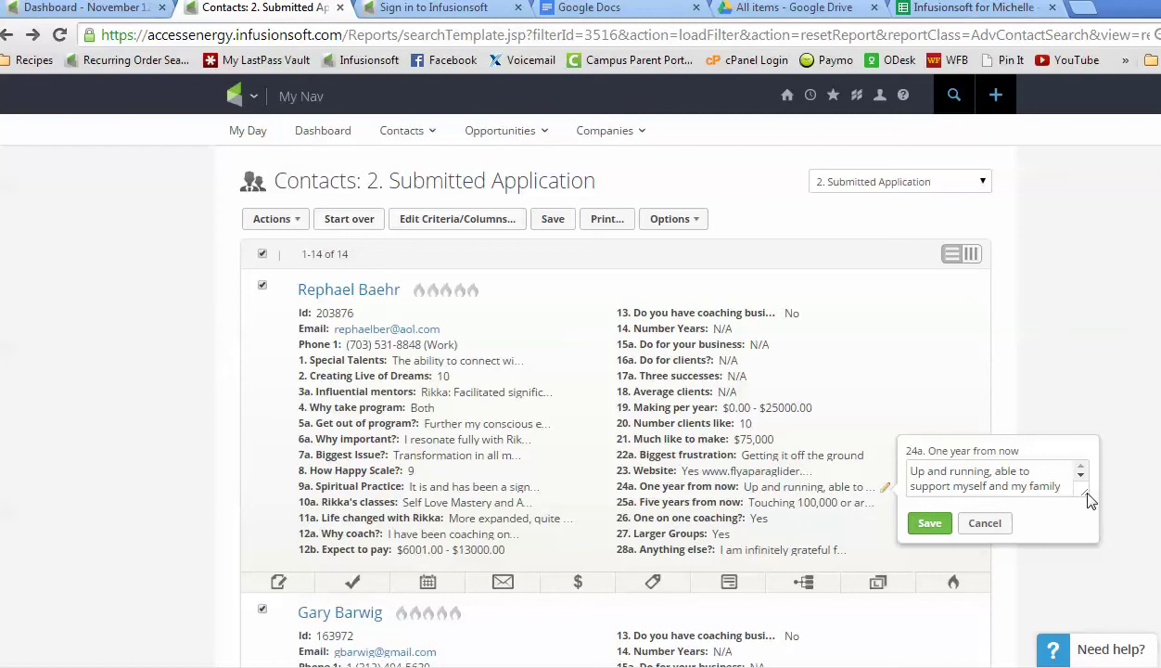
pyautogui.moveTo(1086, 501); pyautogui.dragTo(1094, 552)
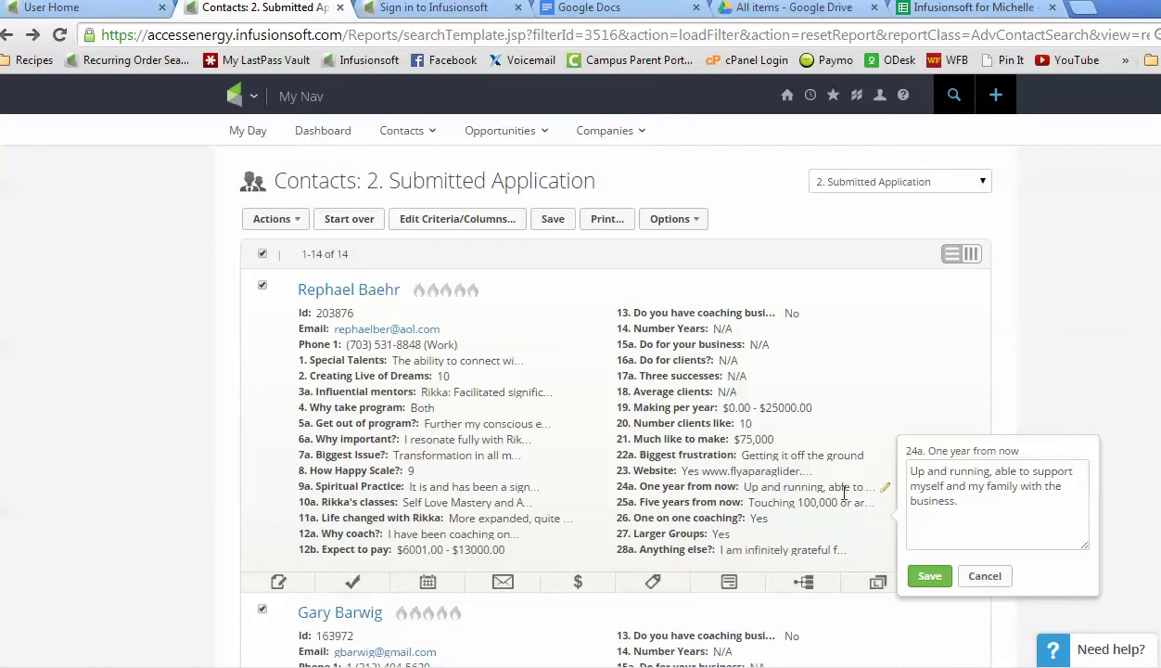
pyautogui.click(985, 577)
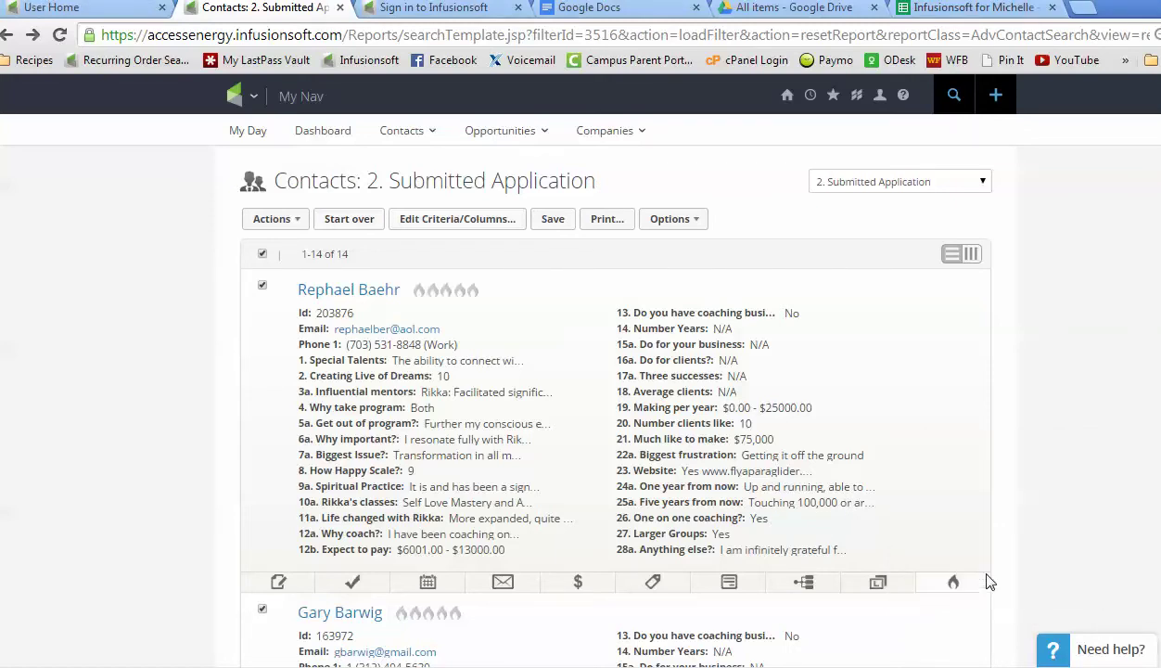
# - Open the first applicant's notes and start an empty Add a Note form
pyautogui.scroll(-2, 931, 427)
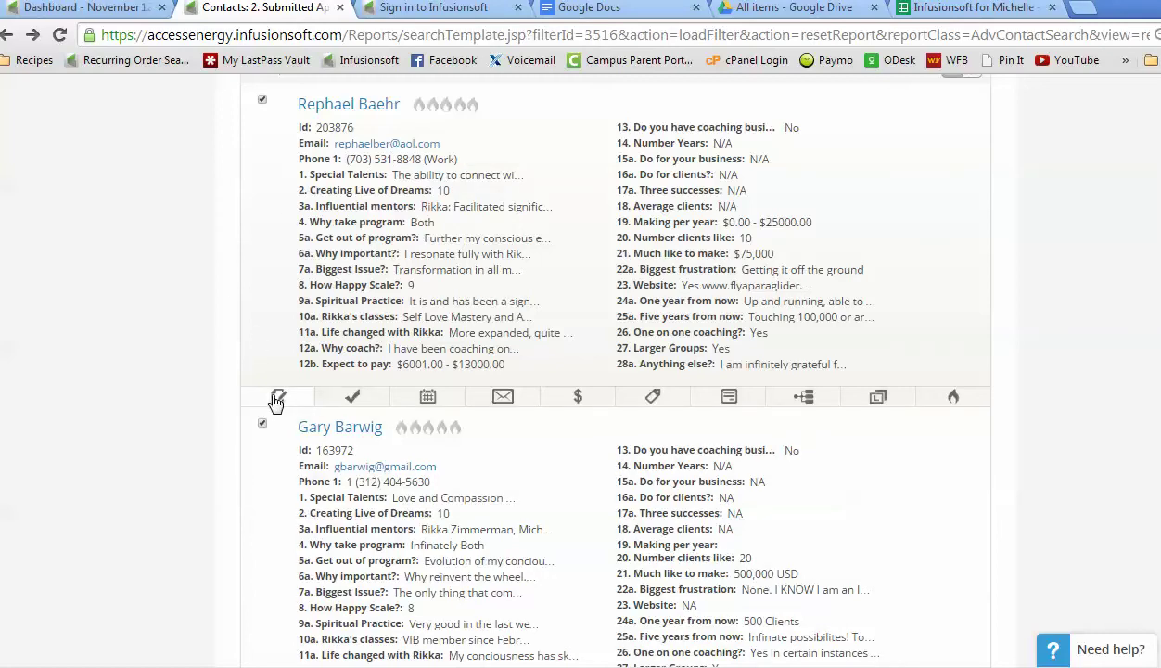
pyautogui.click(279, 399)
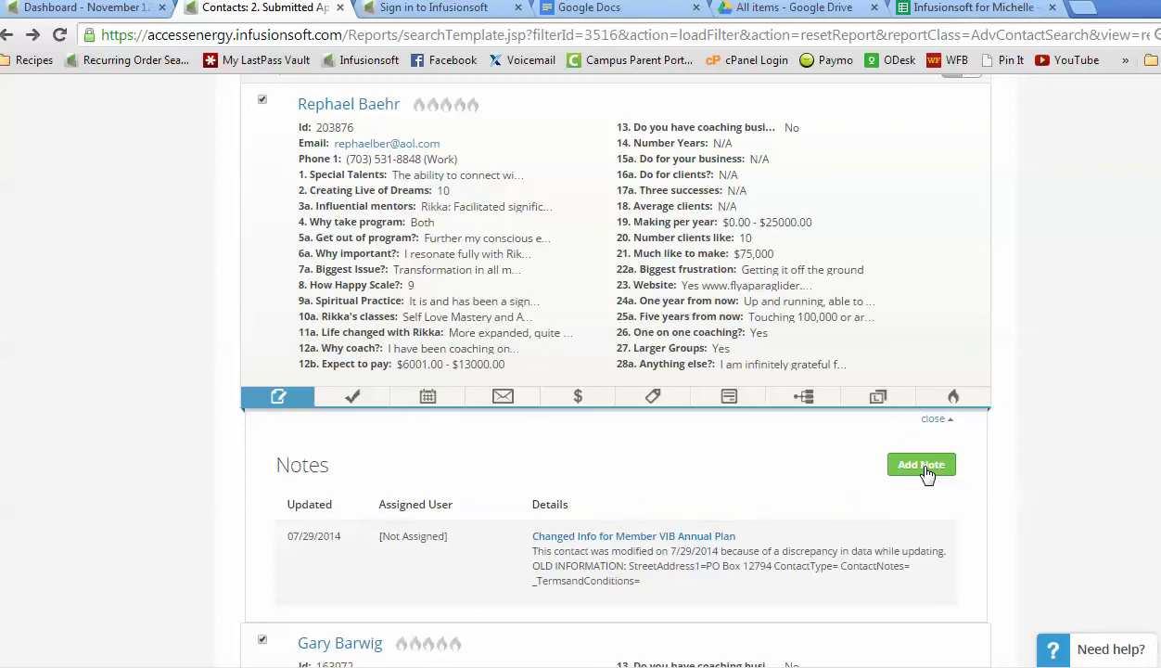
pyautogui.click(923, 466)
# - Apply the [1] 2015 Live CR - Application Approved template to the new note
pyautogui.scroll(-2, 904, 464)
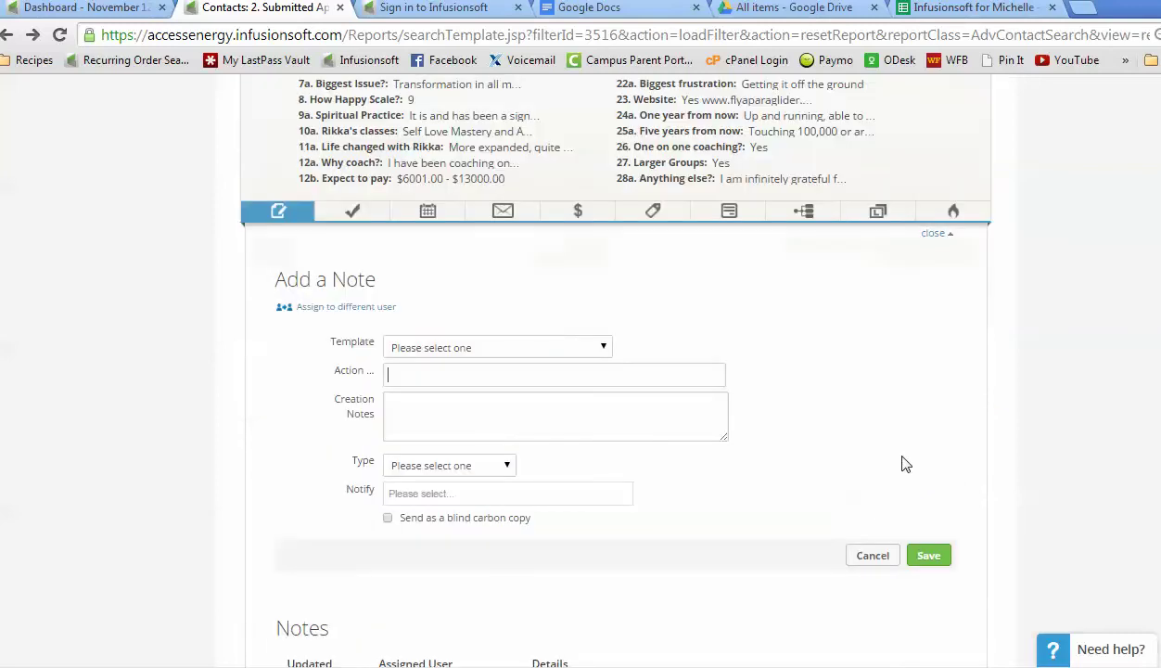
pyautogui.click(540, 352)
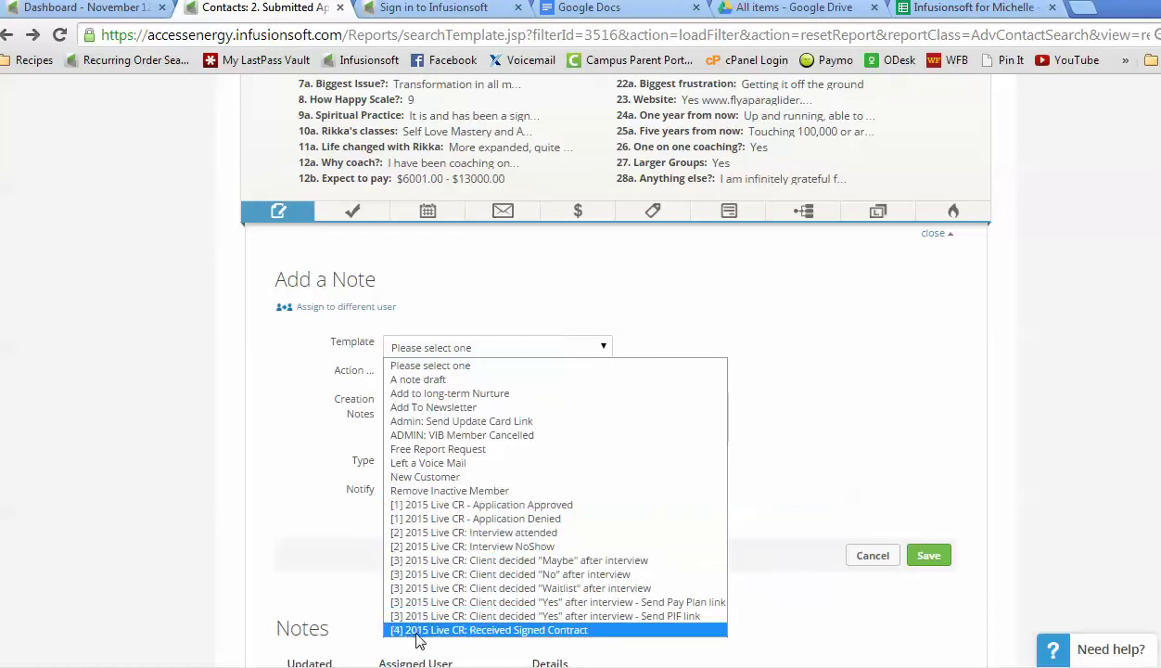
pyautogui.click(563, 506)
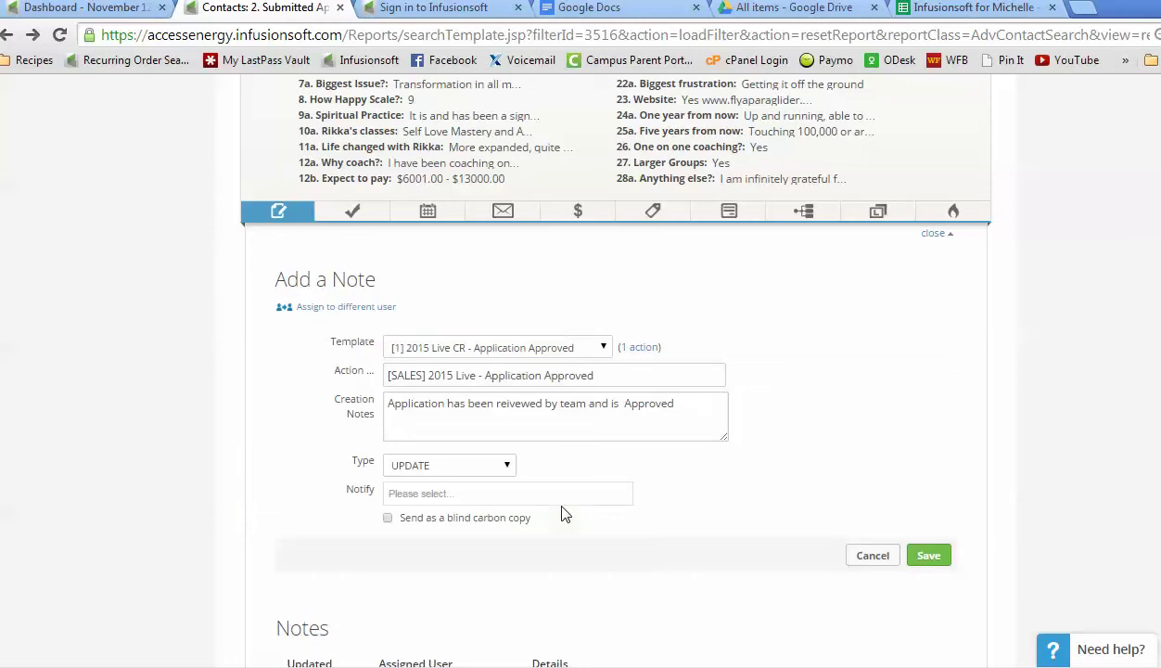
# - Tidy the Creation Notes text and save the Application Approved note
pyautogui.click(695, 406)
pyautogui.write('... san')
pyautogui.write('asdiaedkjaflkfjalkjwe')
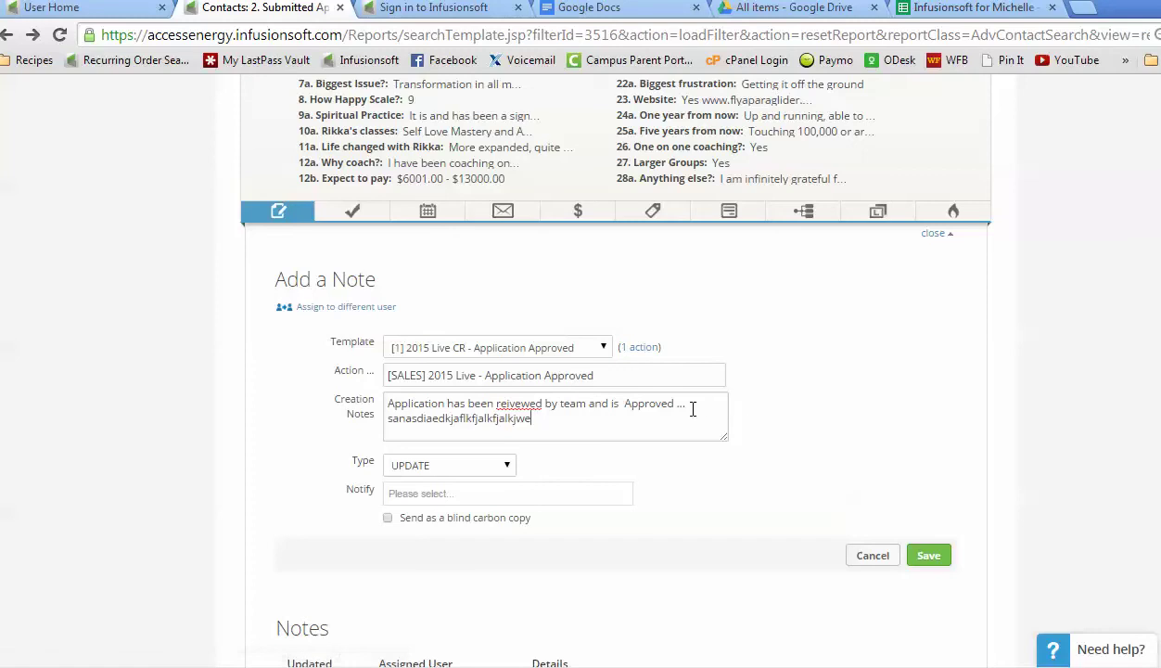
pyautogui.moveTo(678, 401); pyautogui.dragTo(682, 425)
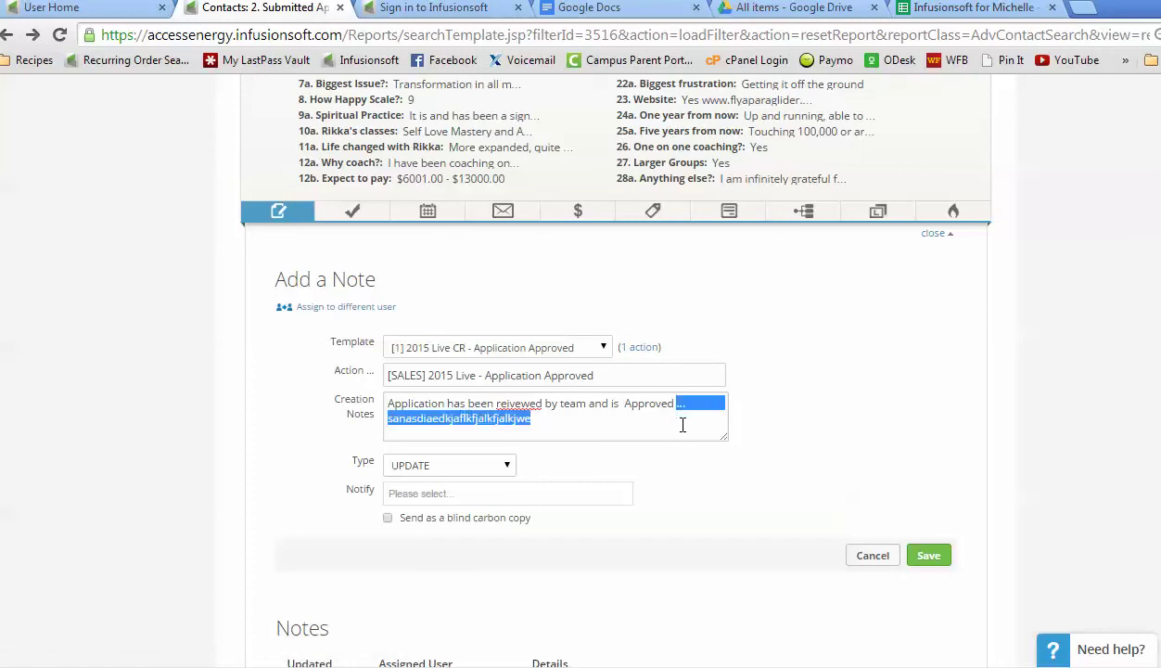
pyautogui.press('BackSpace')
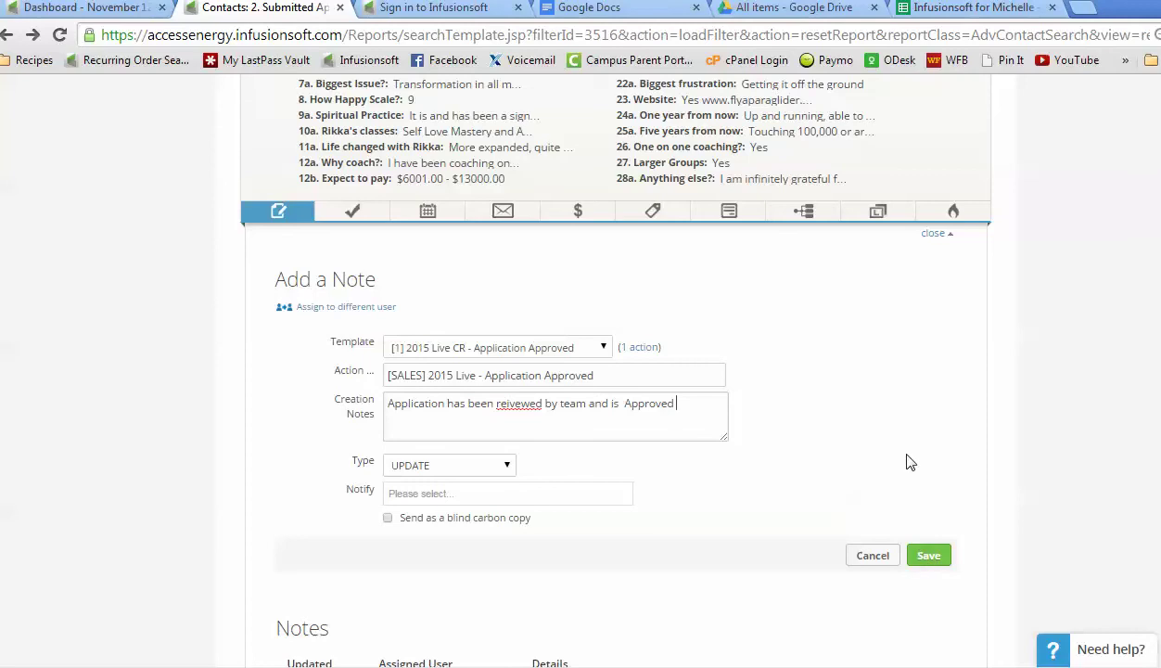
pyautogui.scroll(2, 907, 461)
pyautogui.scroll(1, 907, 461)
pyautogui.scroll(-3, 907, 459)
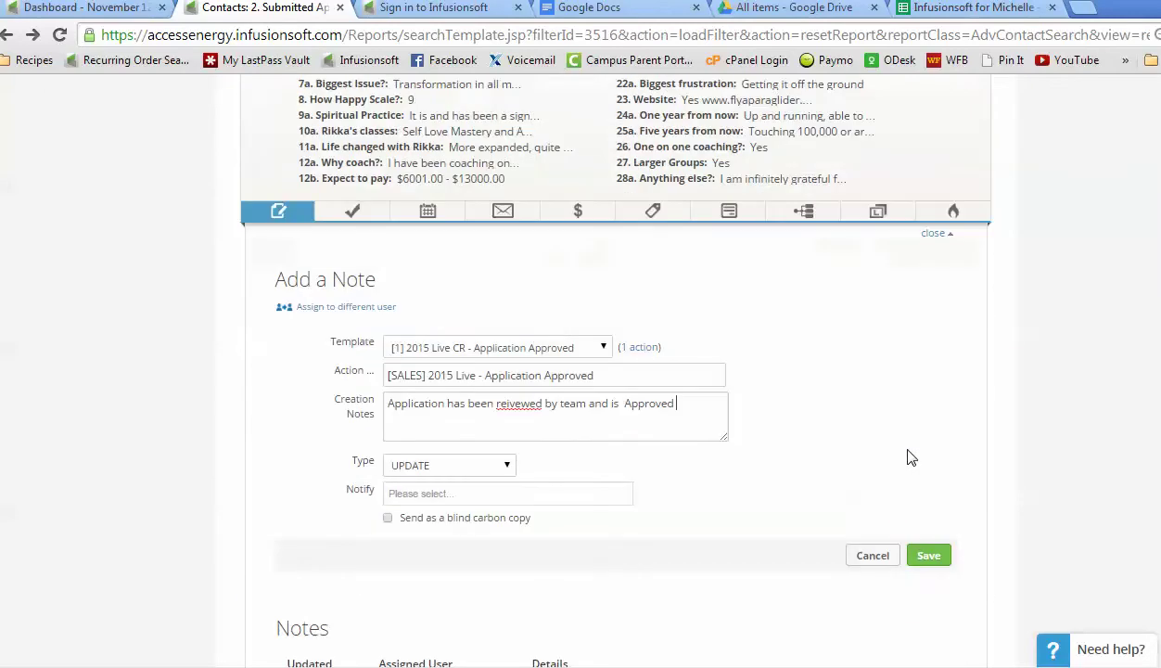
pyautogui.click(928, 555)
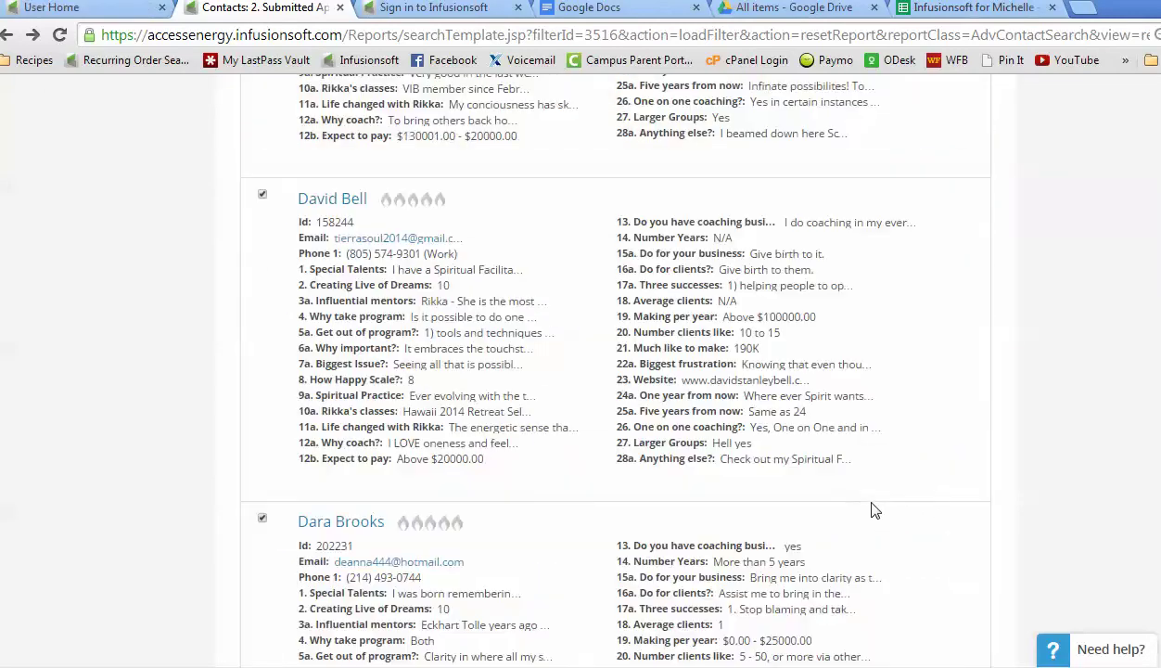
# - Return to the dashboard showing the 2015 Costa Rica Sales Funnel with 14 submitted, 0 approved
pyautogui.scroll(7, 961, 295)
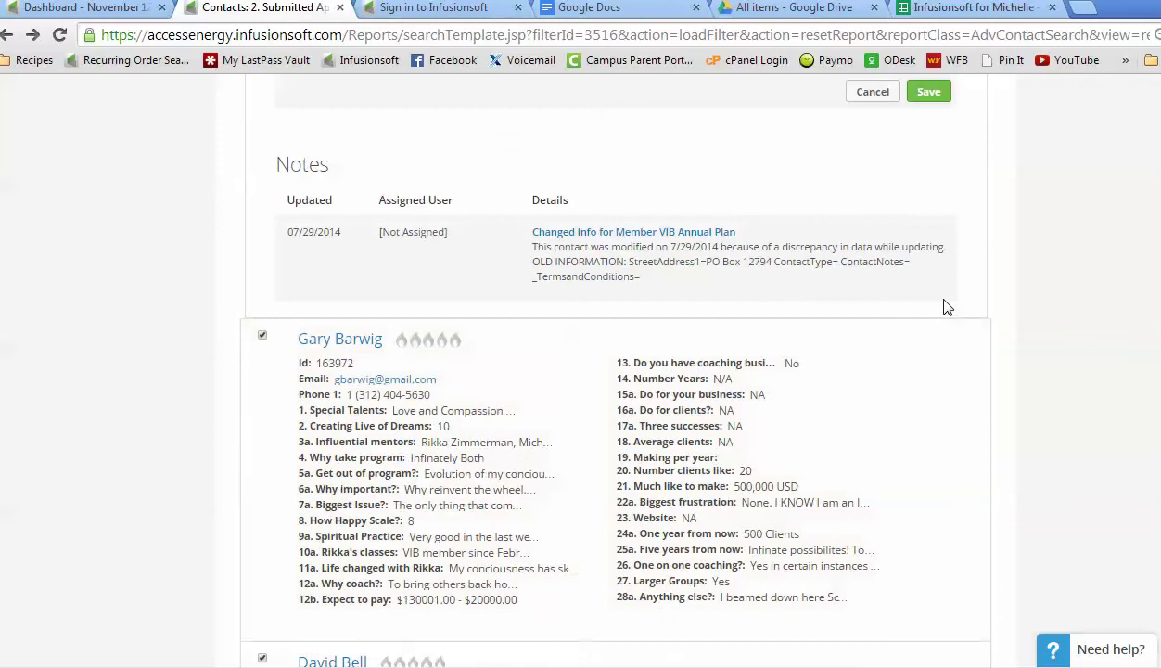
pyautogui.scroll(2, 946, 306)
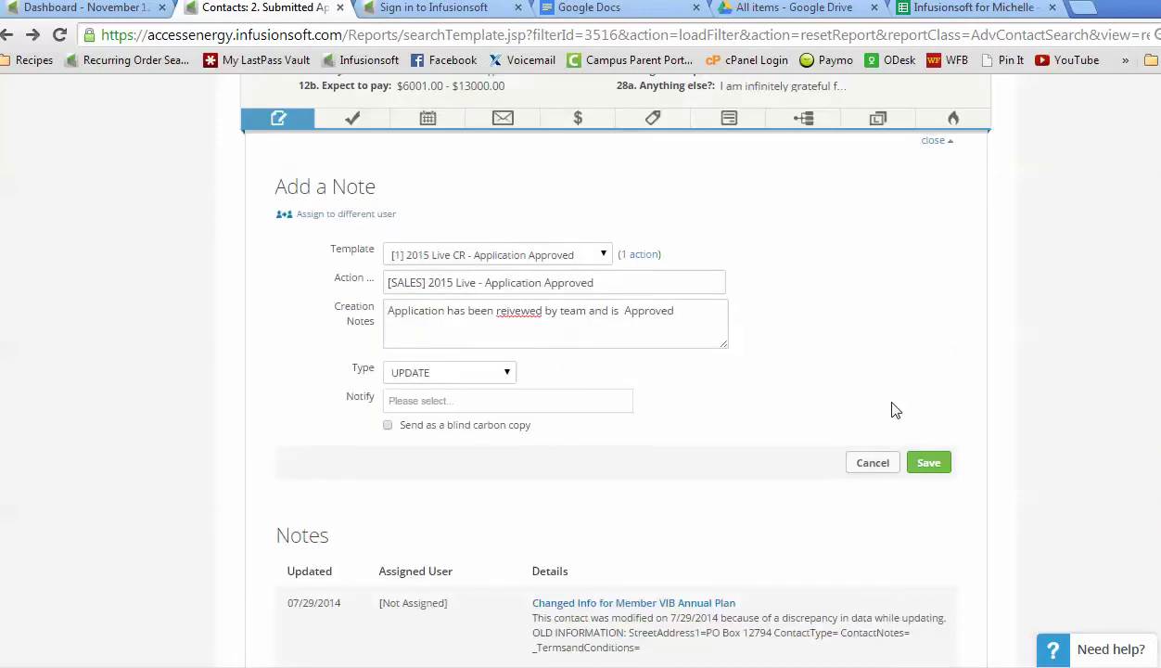
pyautogui.scroll(5, 877, 385)
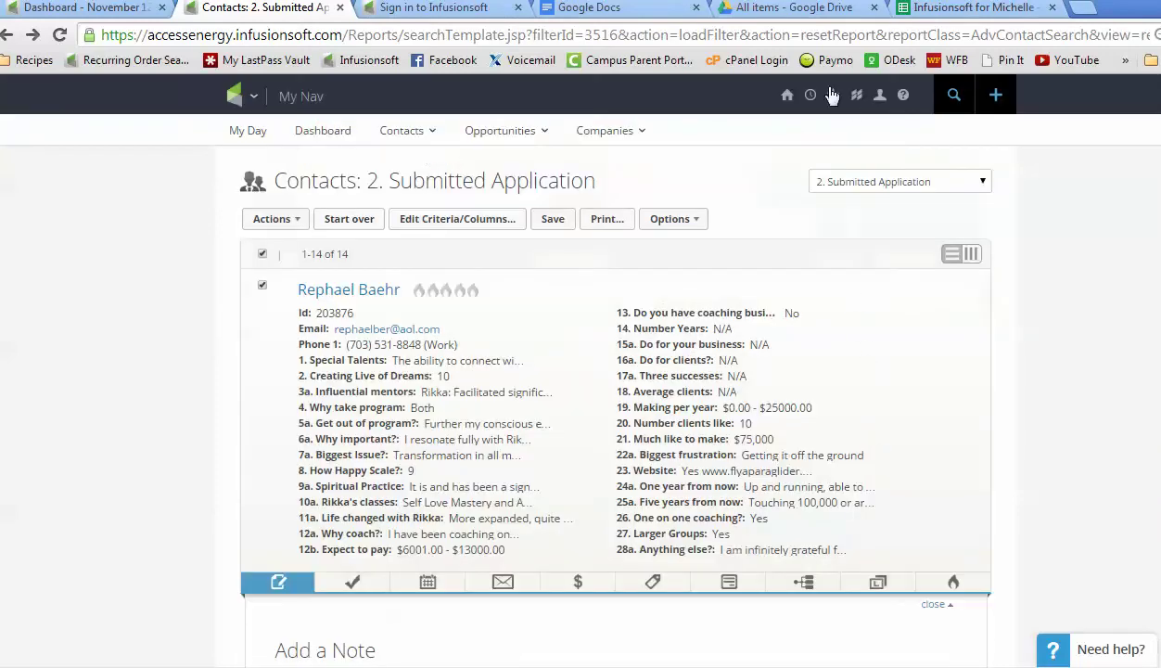
pyautogui.moveTo(790, 98)
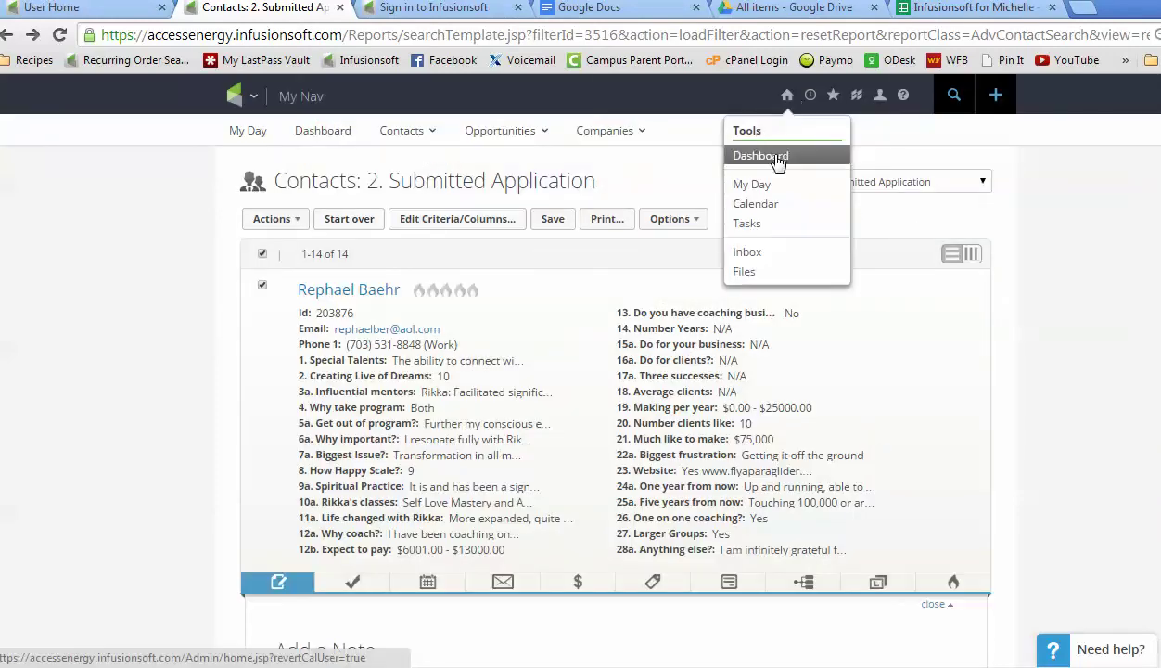
pyautogui.click(72, 10)
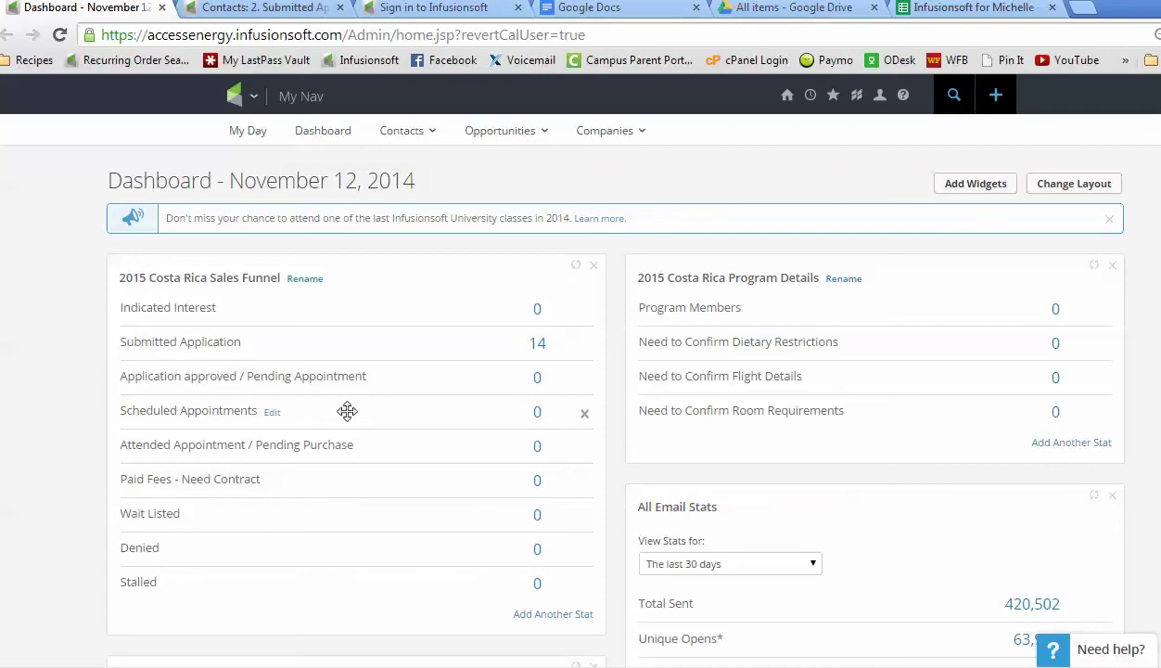
# - Open the dashboard's Scheduled Appointments search, then return to the 2. Submitted Application list
pyautogui.click(537, 414)
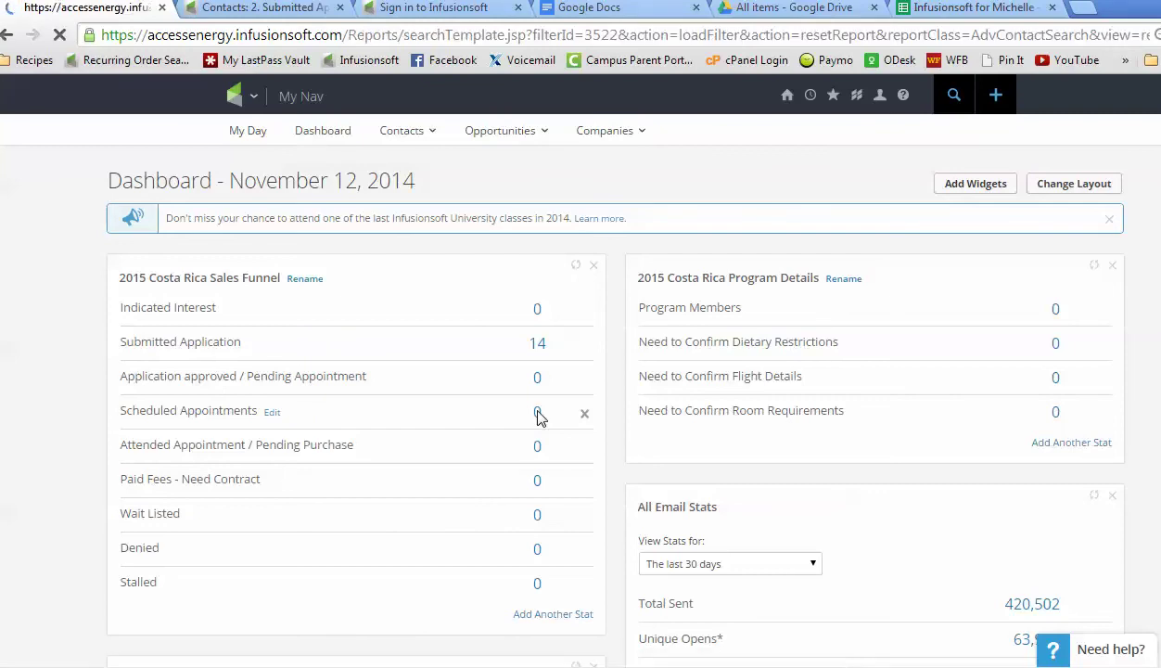
pyautogui.click(268, 8)
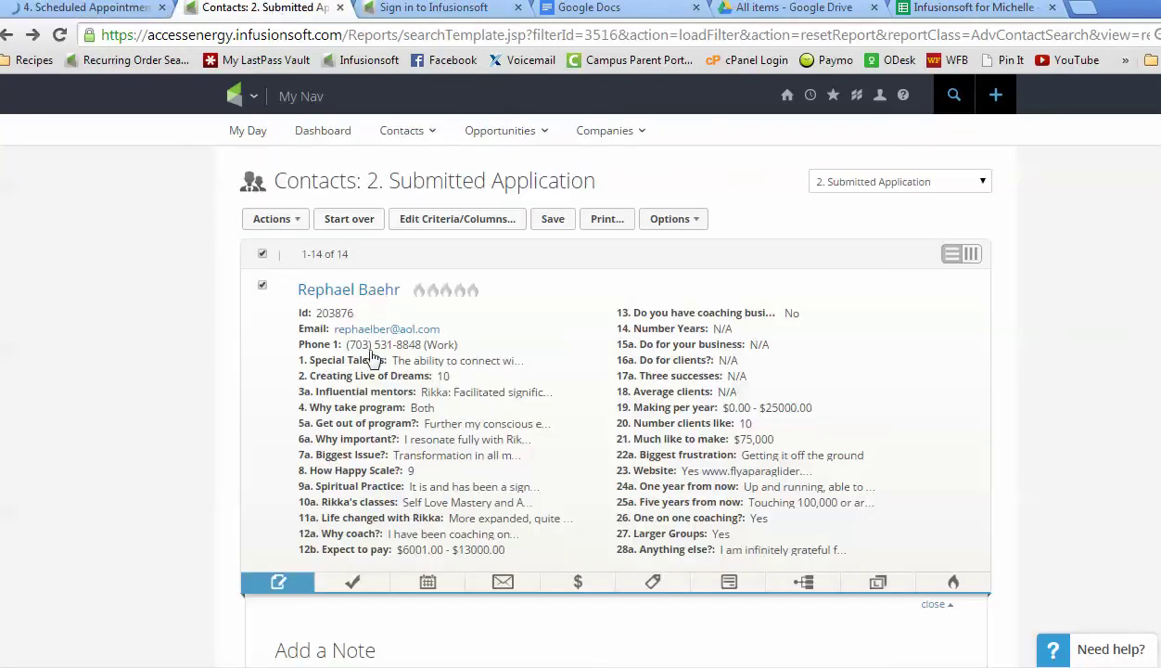
pyautogui.scroll(-1, 380, 408)
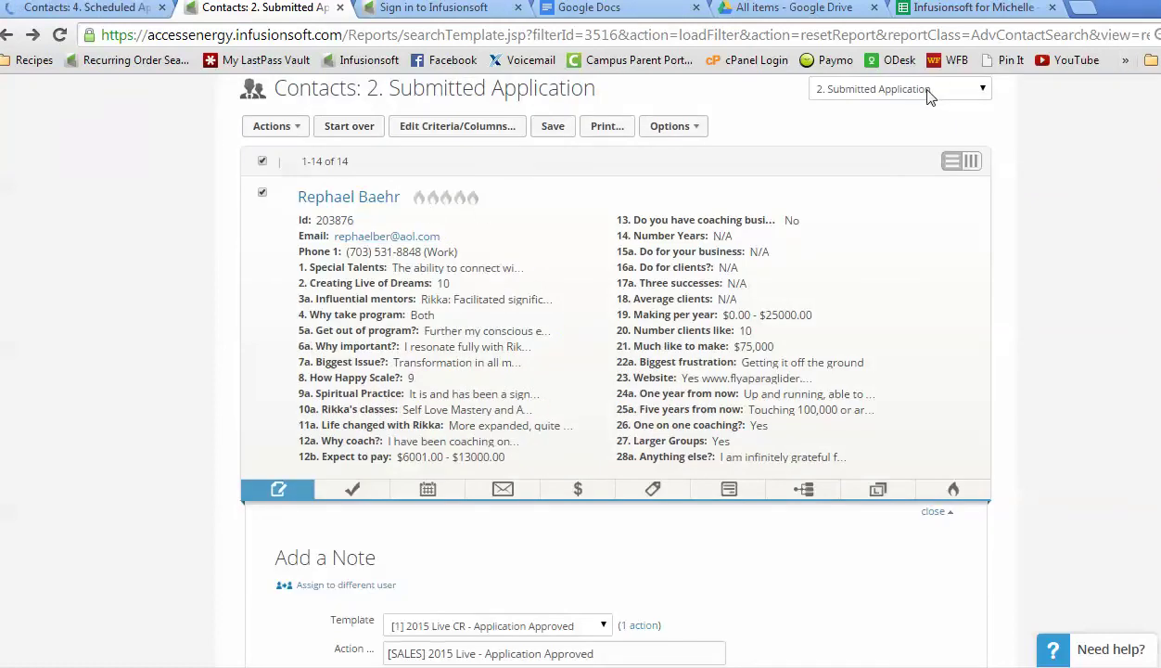
pyautogui.scroll(-5, 451, 236)
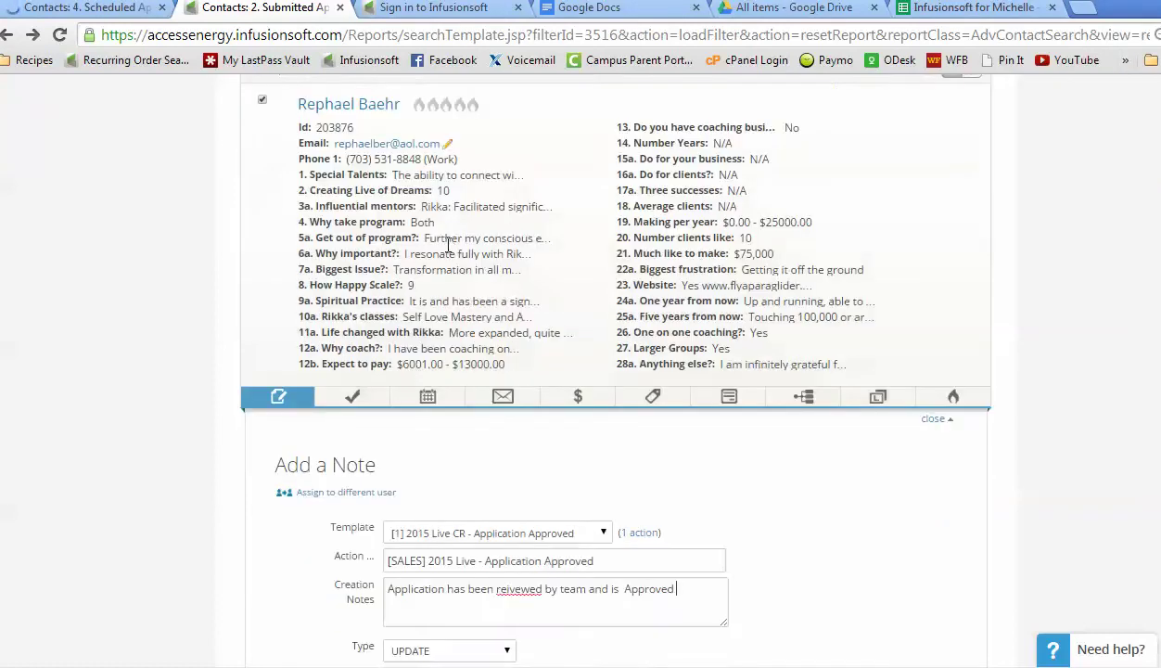
pyautogui.scroll(-11, 445, 257)
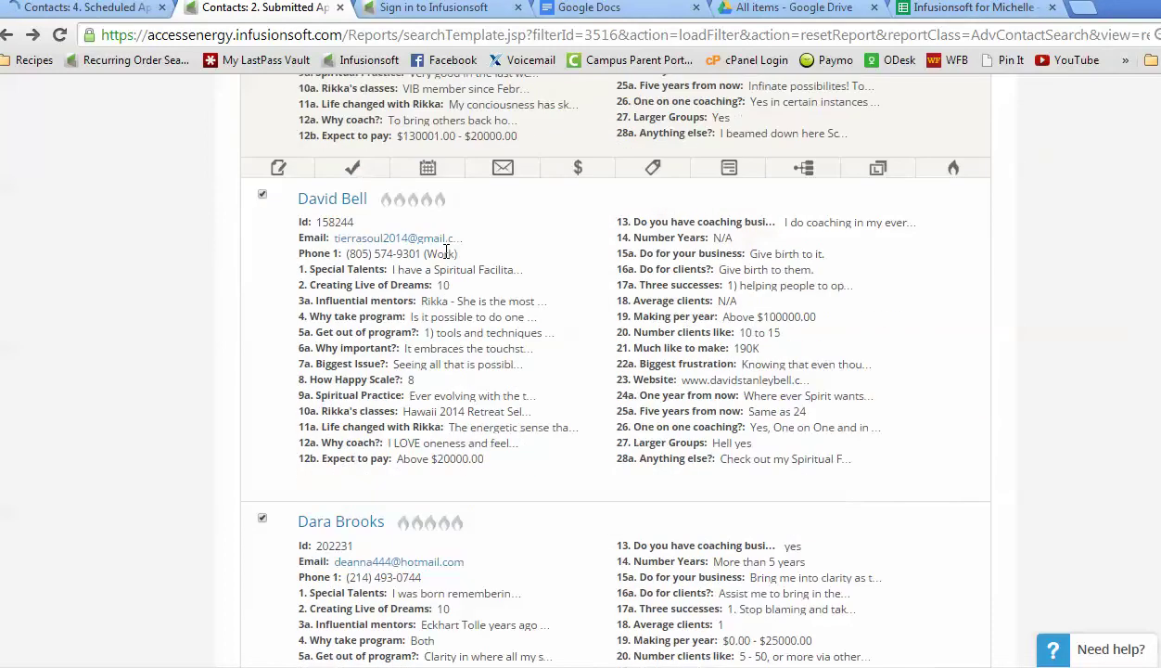
pyautogui.scroll(-16, 445, 257)
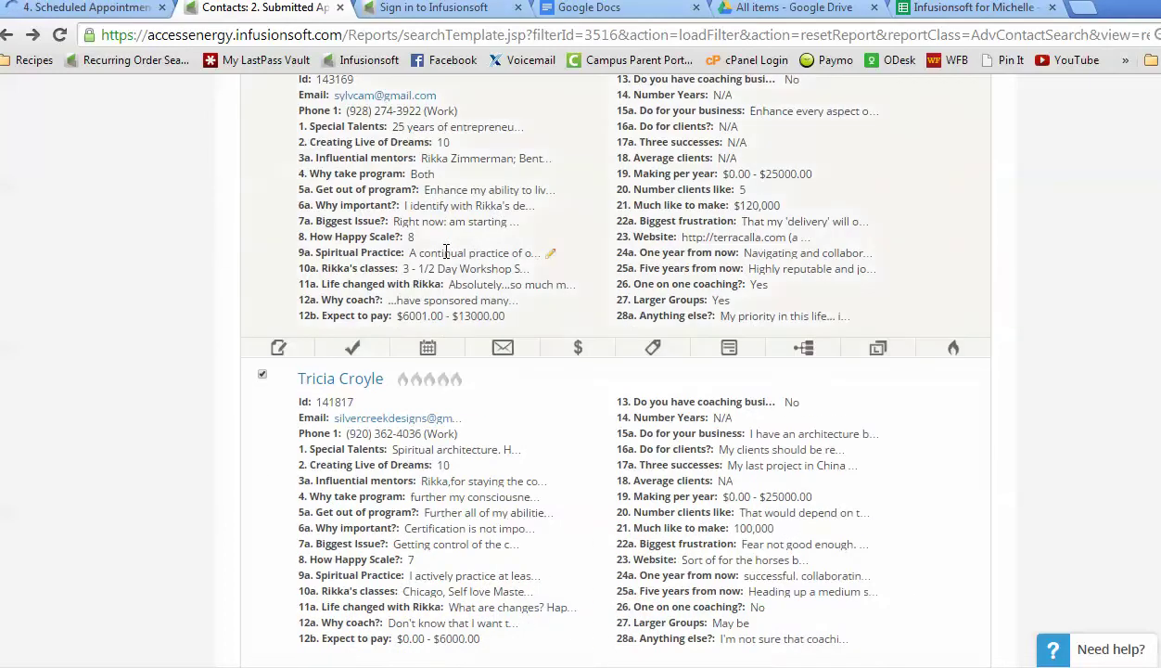
pyautogui.scroll(-11, 445, 258)
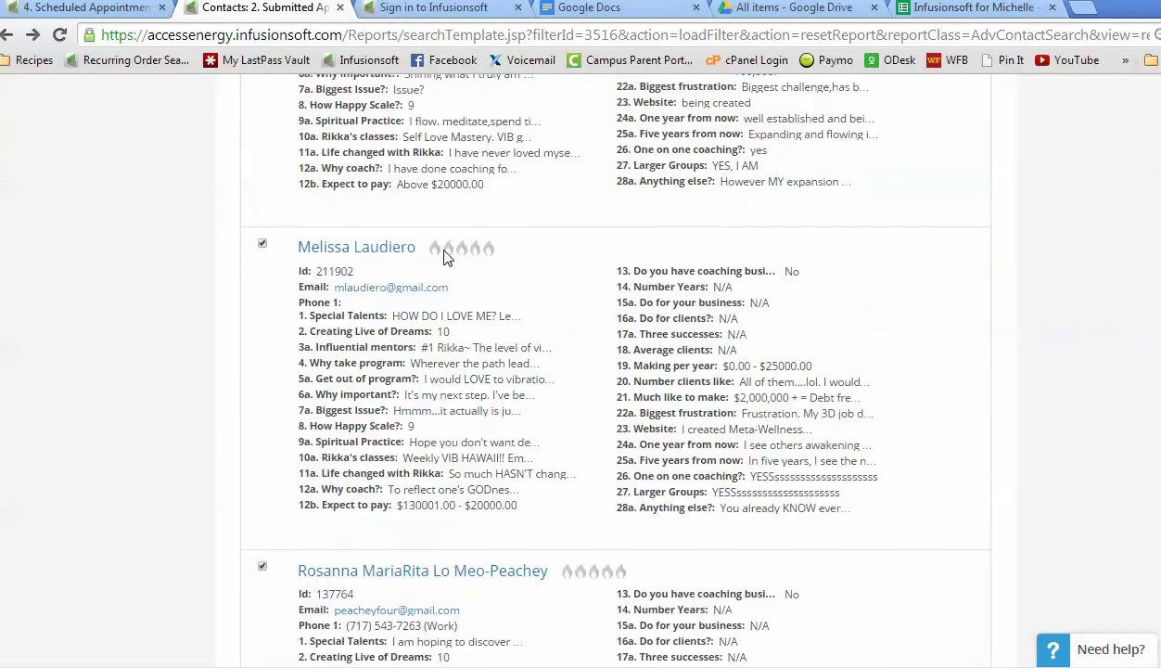
pyautogui.scroll(-4, 445, 258)
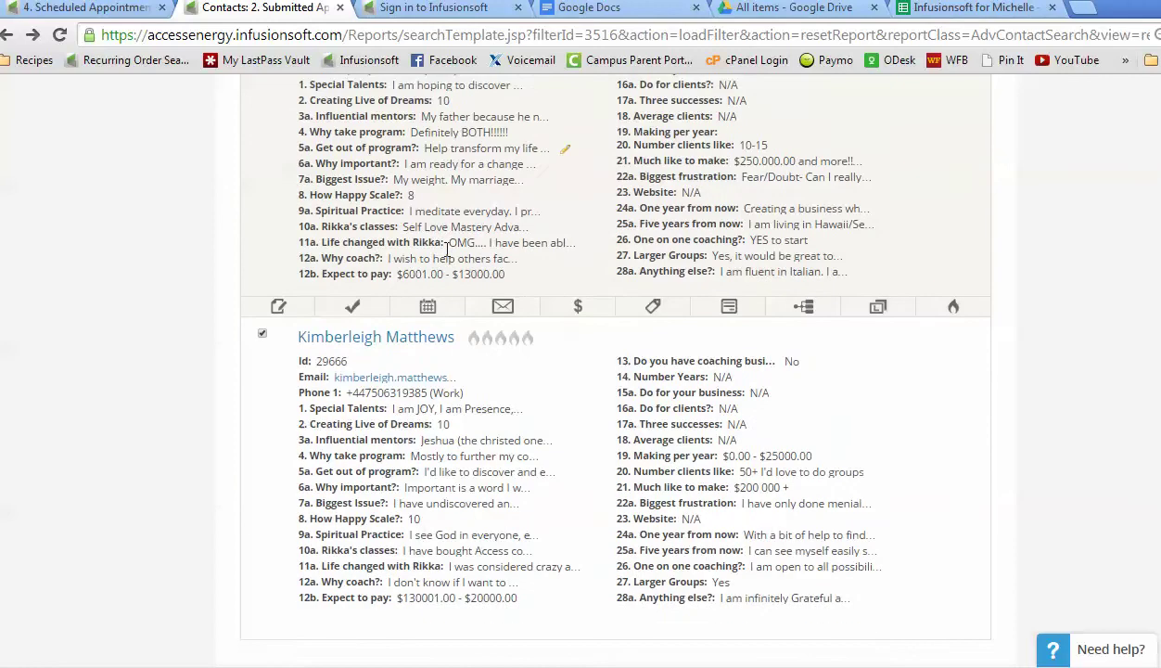
pyautogui.scroll(20, 448, 249)
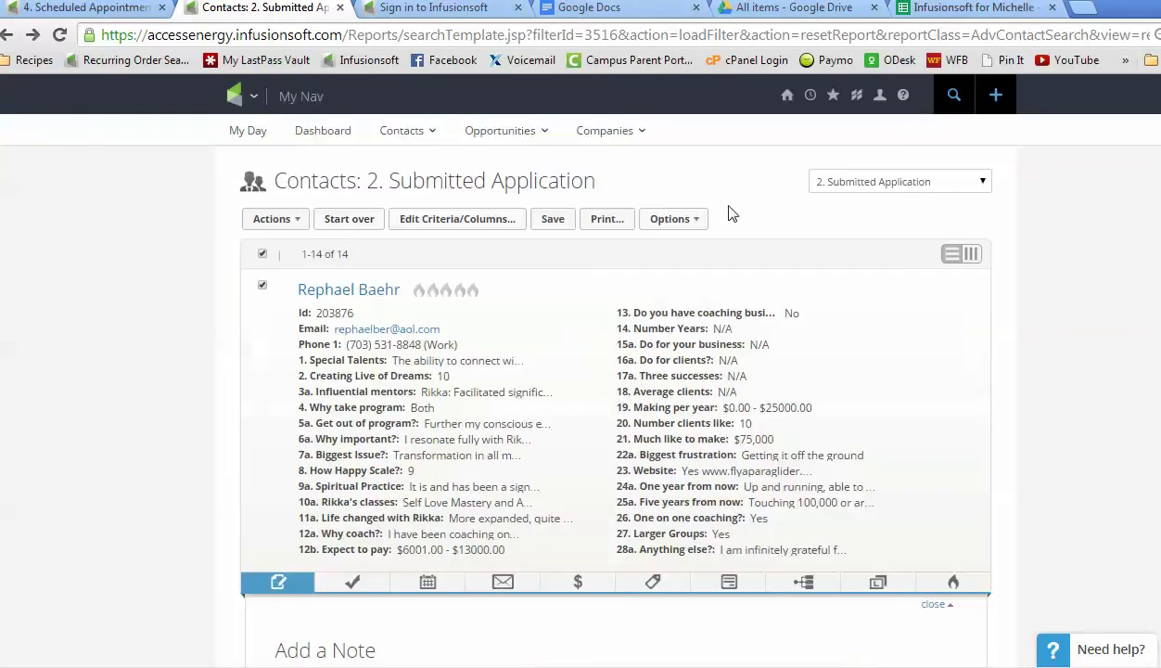
# - Load the 4. Scheduled Appointments saved search, which returns 0 contacts
pyautogui.click(868, 184)
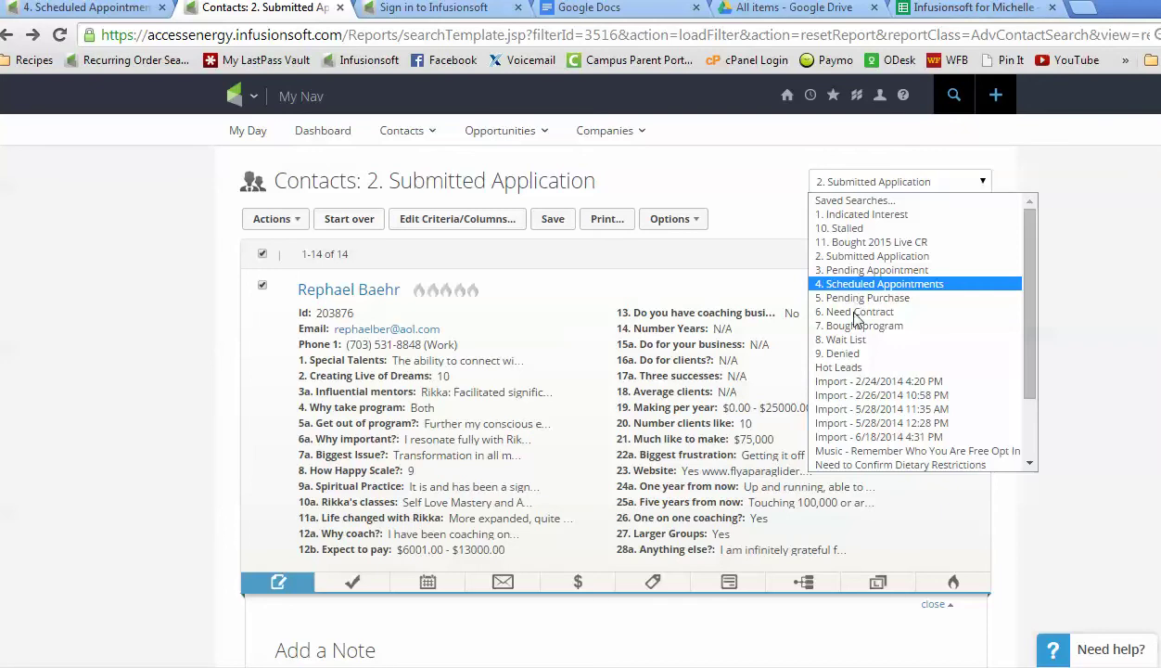
pyautogui.press('Return')
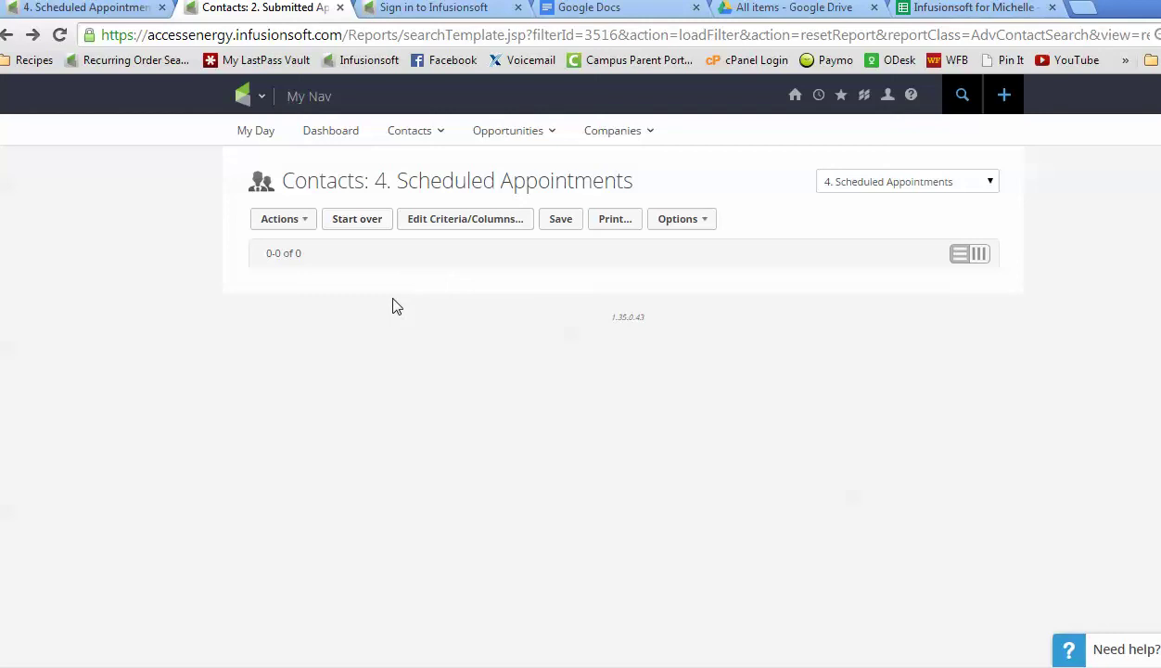
# - In the first tab, bring up the Dashboard from the Tools menu to view the sales-funnel counts
pyautogui.click(71, 13)
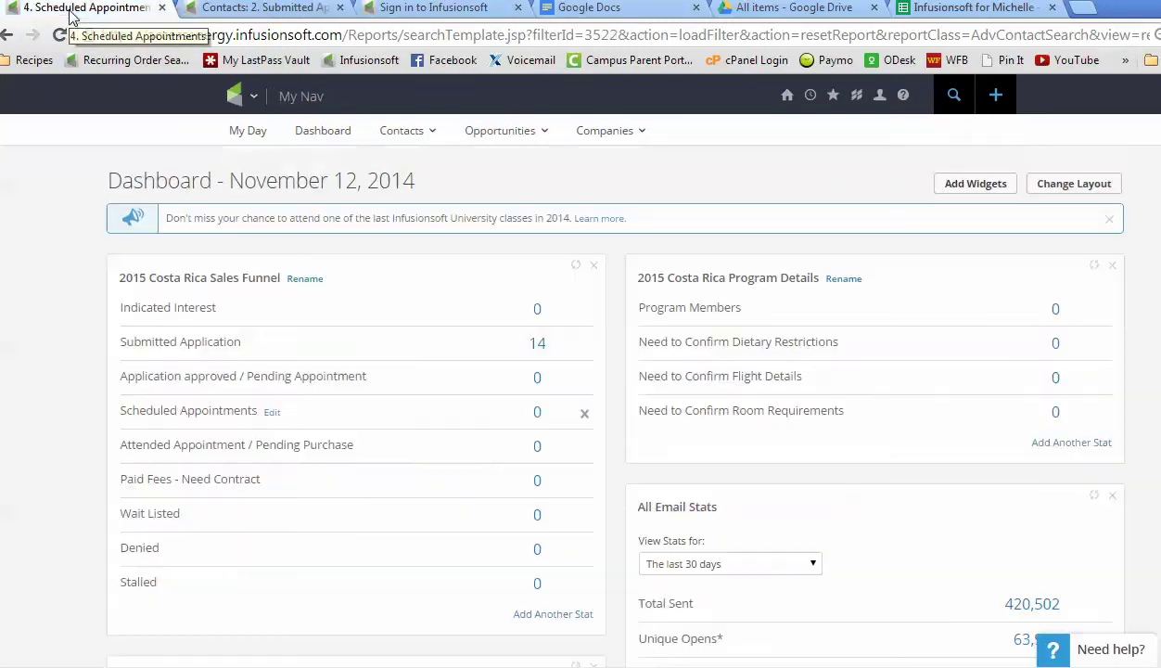
pyautogui.moveTo(797, 94)
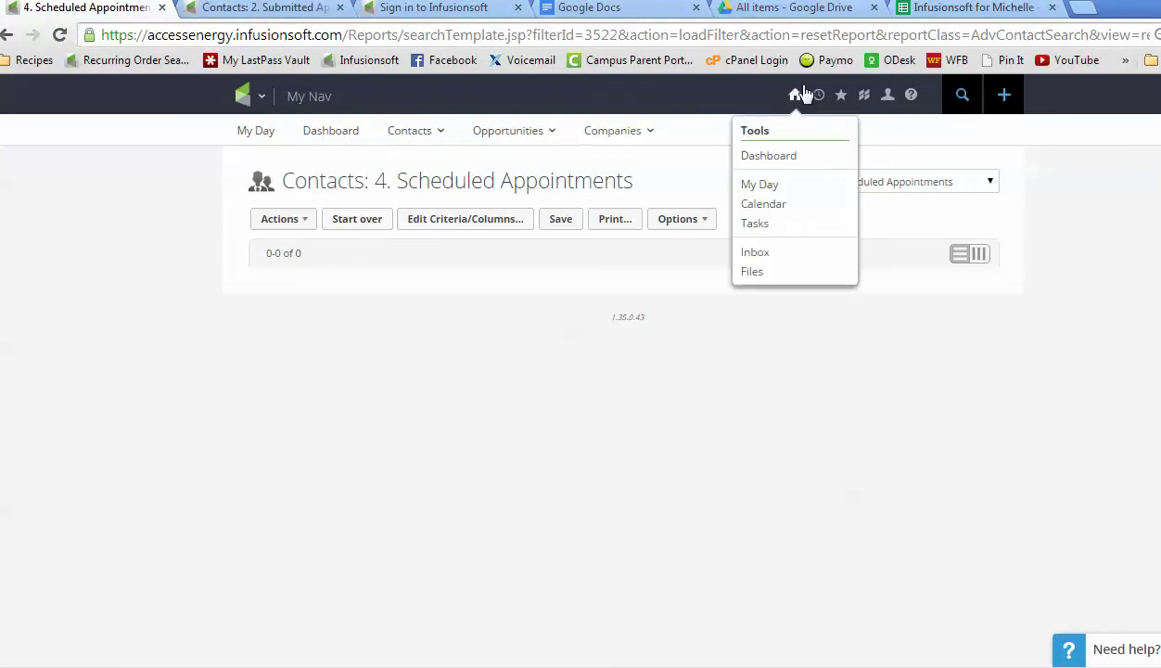
pyautogui.click(789, 155)
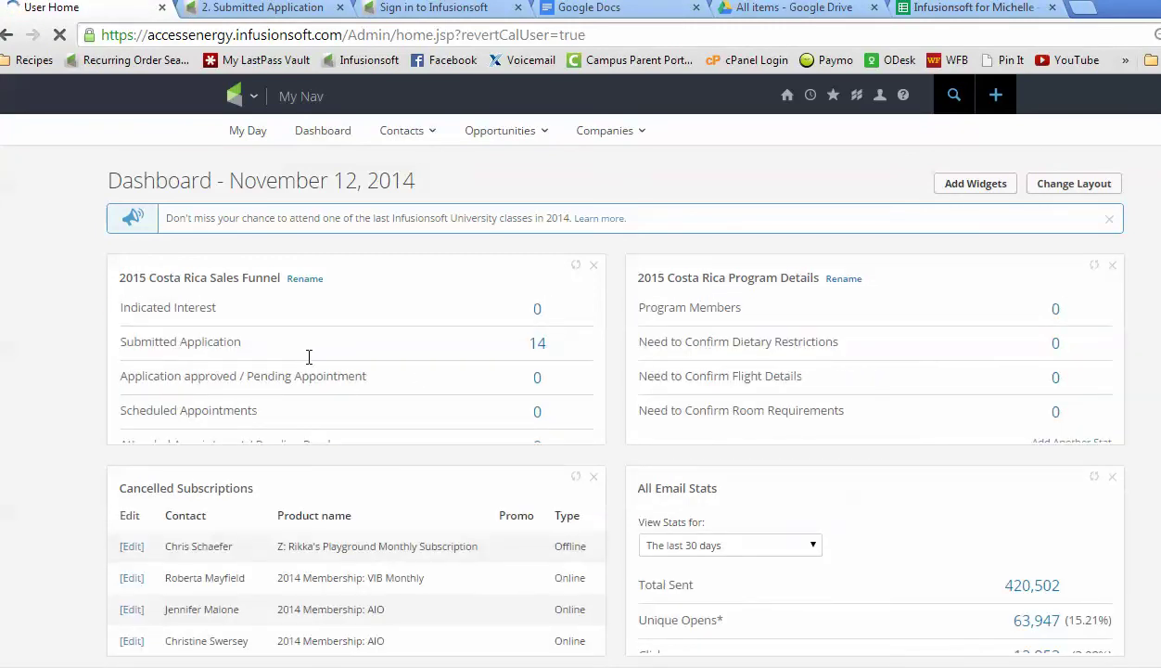
pyautogui.scroll(-3, 311, 352)
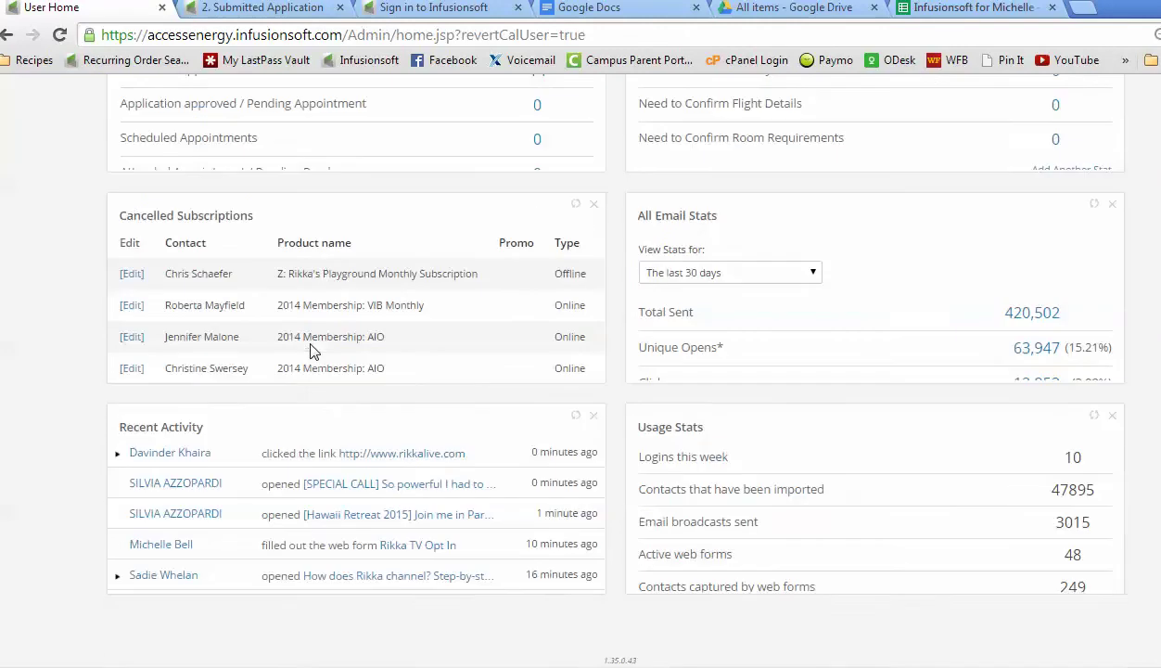
pyautogui.scroll(3, 322, 260)
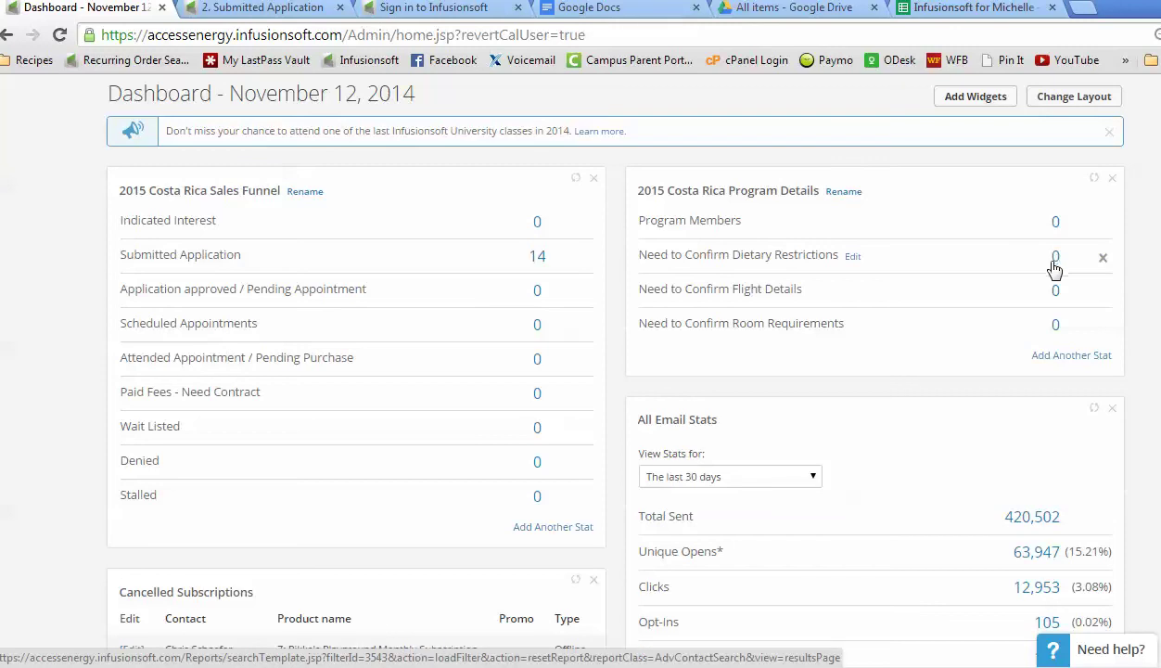
# - In the second tab, reload the 2. Submitted Application search (14 contacts) and open the first applicant's notes
pyautogui.click(263, 13)
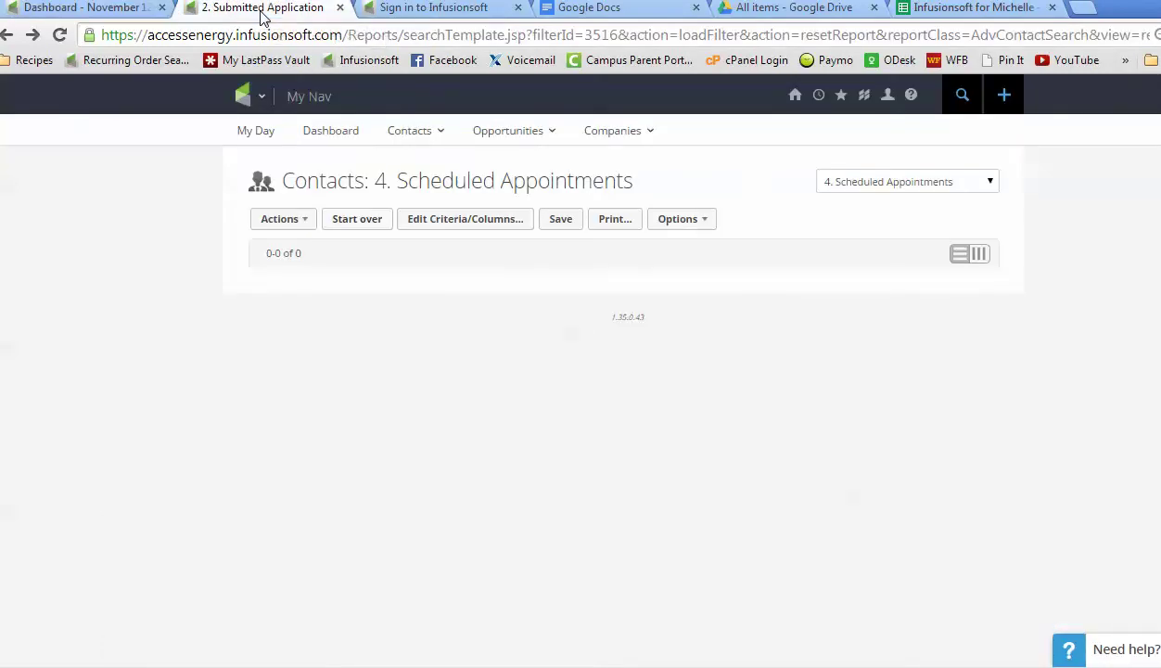
pyautogui.click(879, 191)
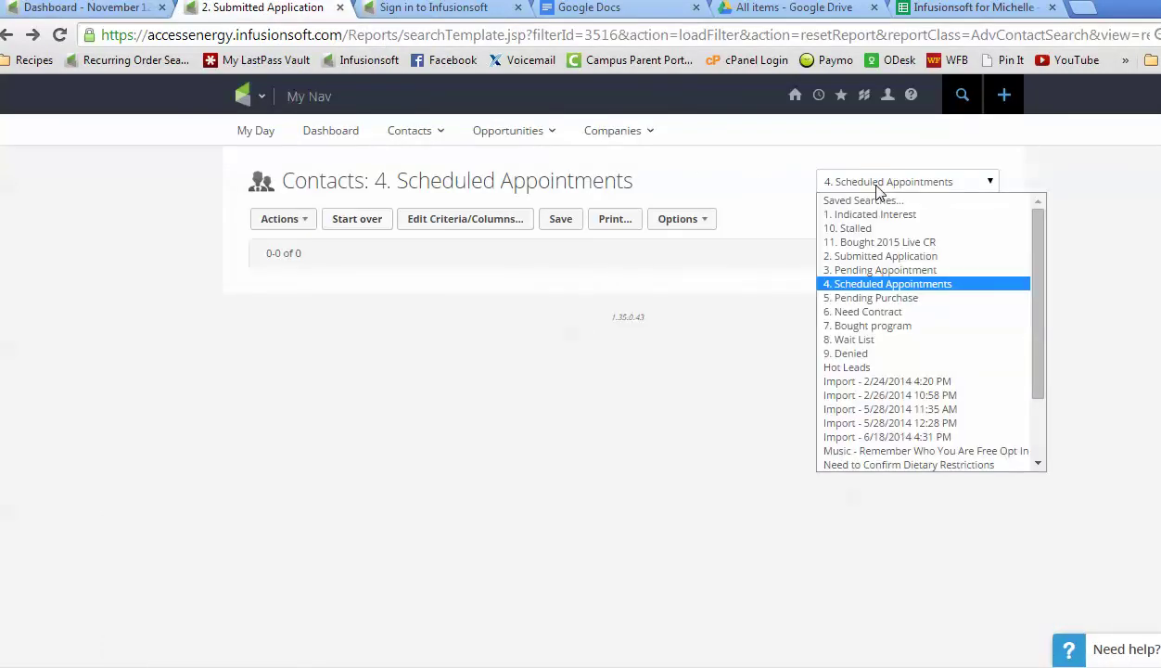
pyautogui.scroll(-2, 886, 252)
pyautogui.scroll(2, 886, 252)
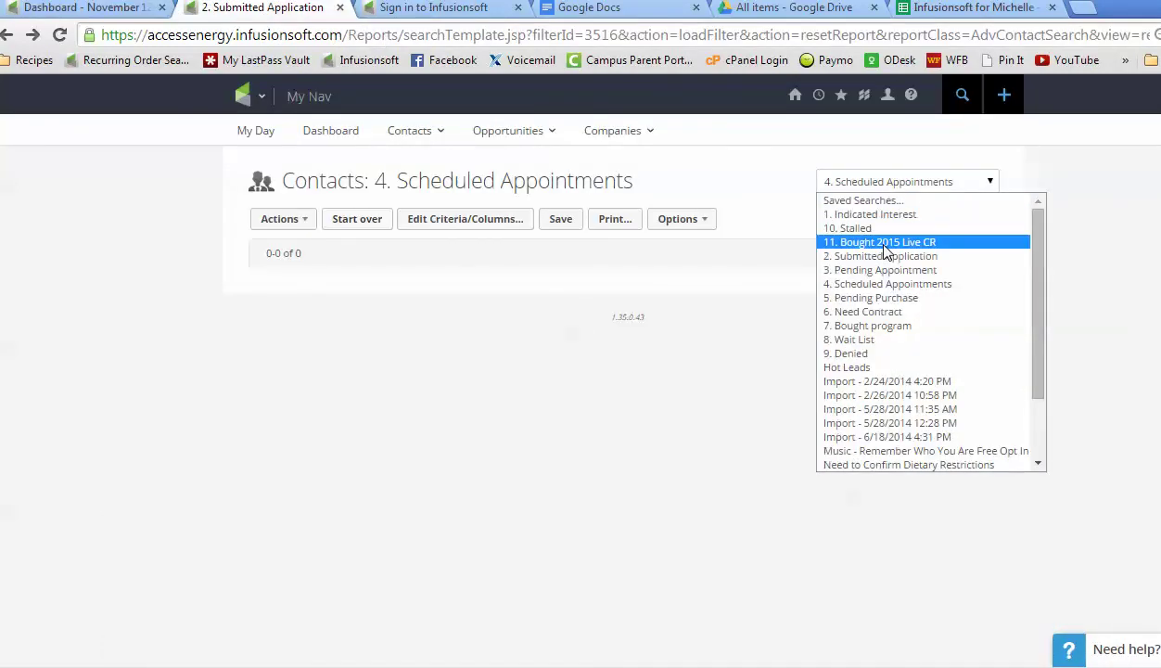
pyautogui.click(833, 257)
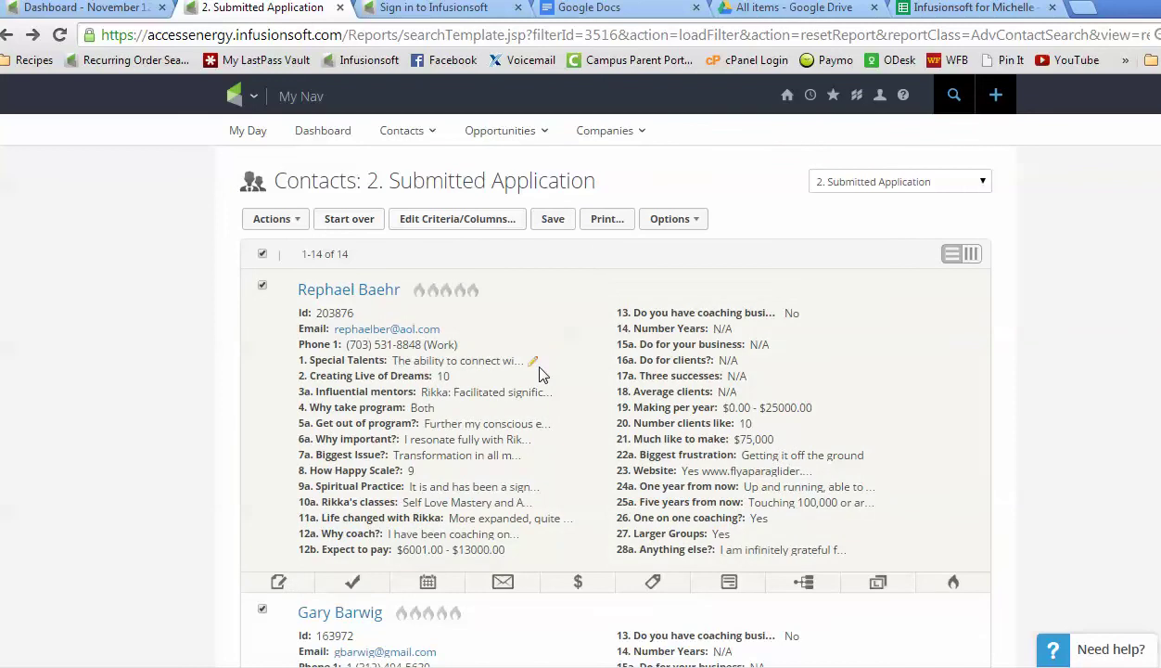
pyautogui.scroll(-1, 539, 370)
pyautogui.scroll(-1, 540, 357)
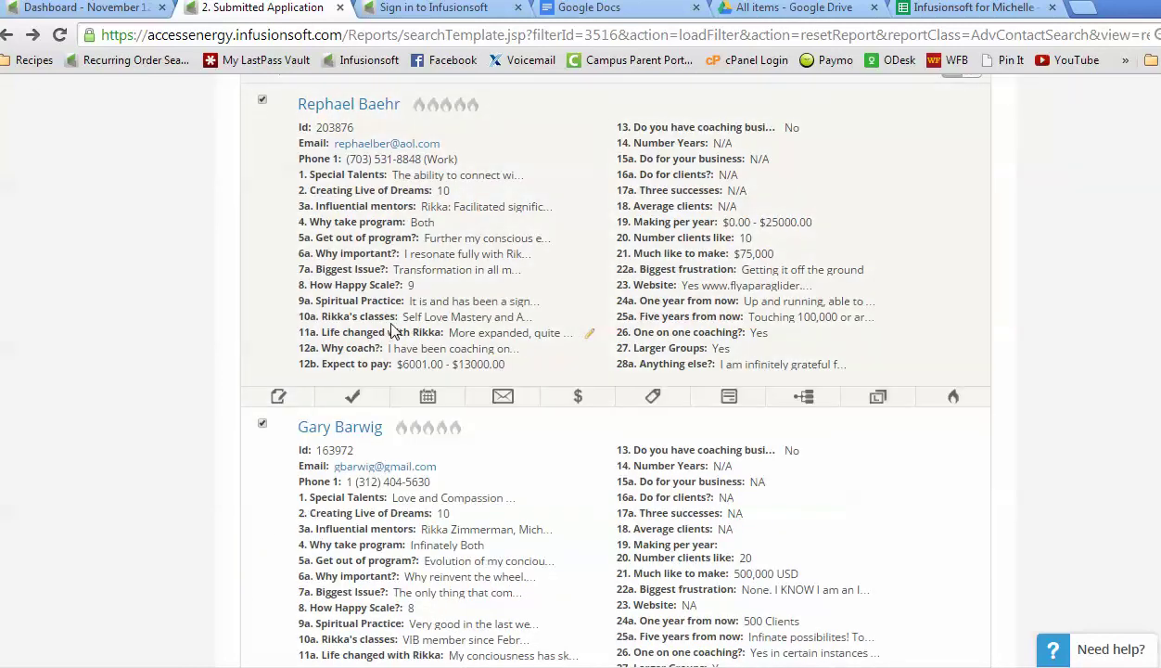
pyautogui.click(279, 399)
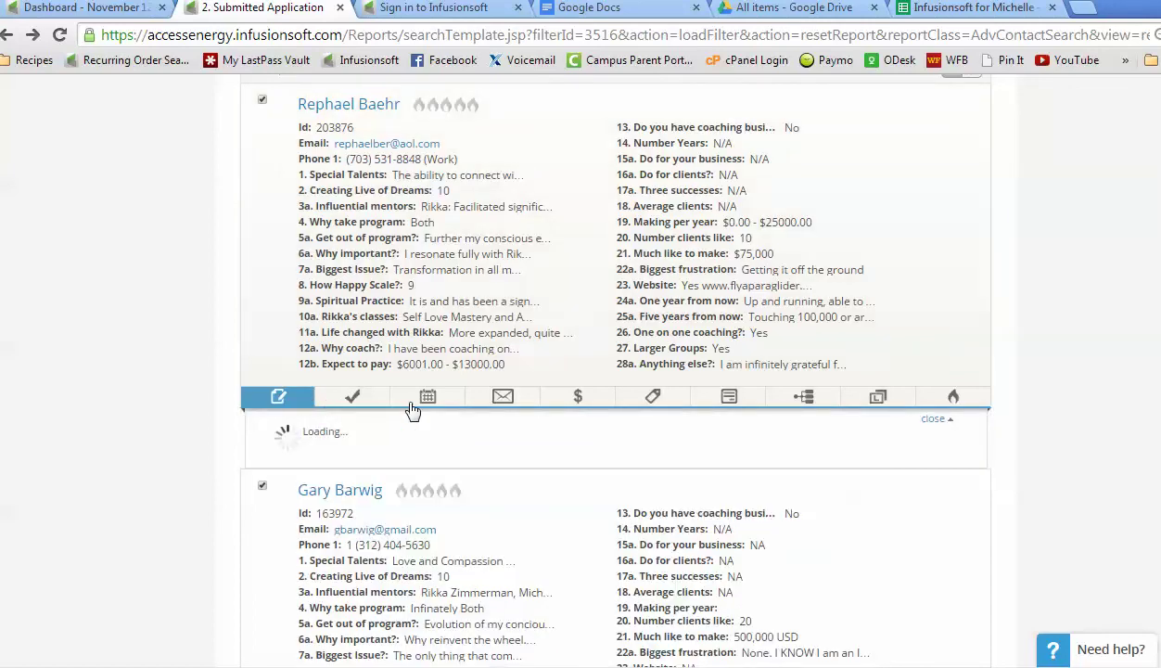
# - Apply the '[2] 2015 Live CR: Interview attended' template to the first applicant's note and select its placeholder Creation Notes
pyautogui.scroll(-1, 422, 405)
pyautogui.scroll(-2, 436, 405)
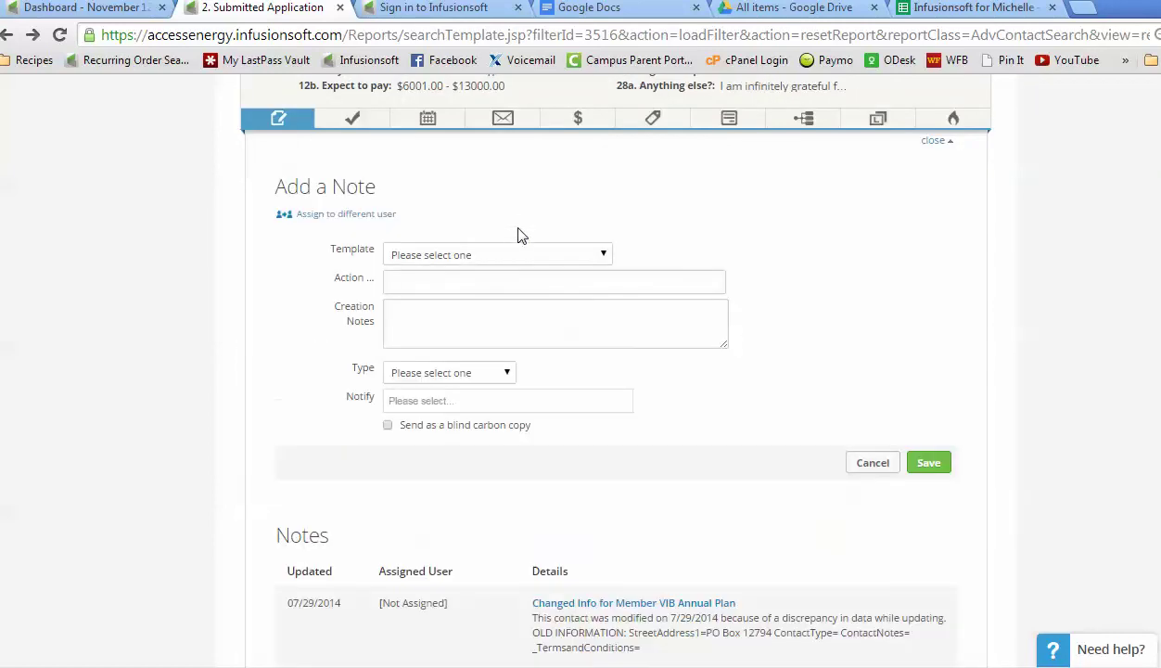
pyautogui.click(510, 262)
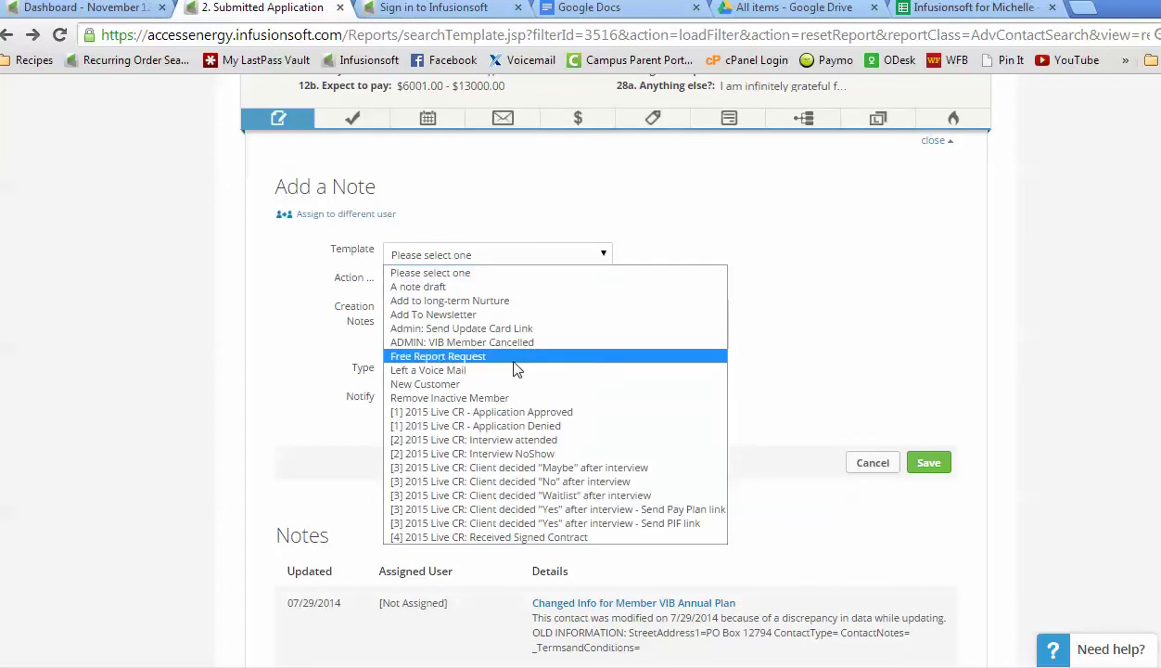
pyautogui.click(522, 442)
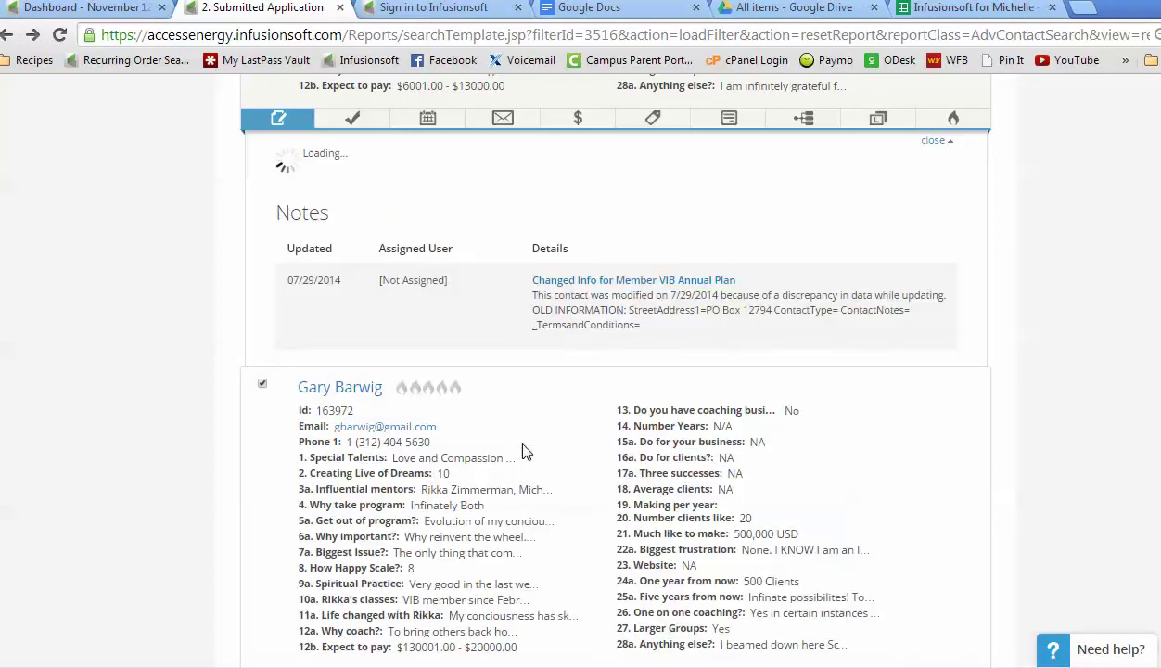
pyautogui.click(468, 310)
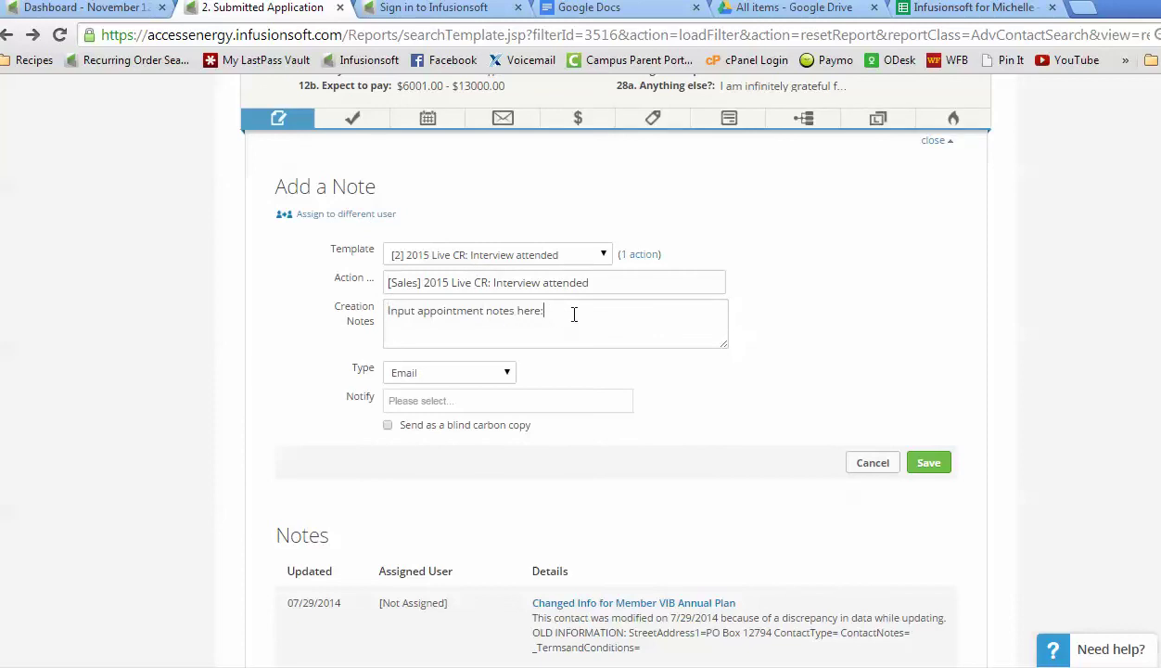
pyautogui.moveTo(567, 313); pyautogui.dragTo(236, 318)
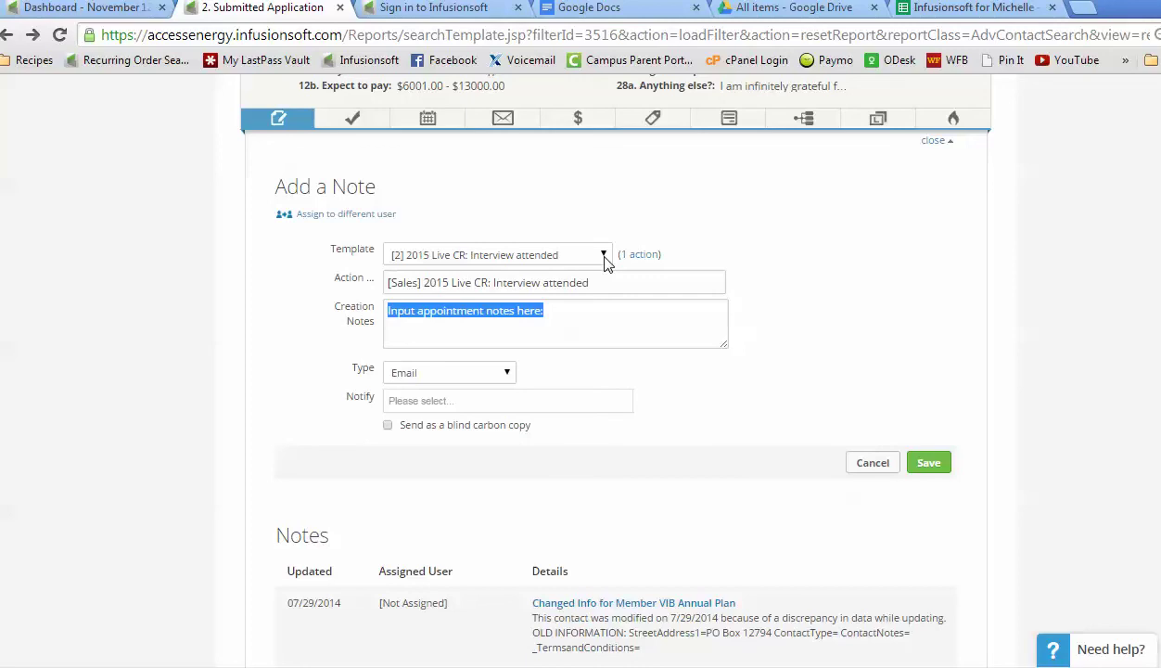
pyautogui.click(552, 257)
# - Switch the note to the '[3] 2015 Live CR: Client decided "Waitlist" after interview' template and review its placeholder notes
pyautogui.click(552, 258)
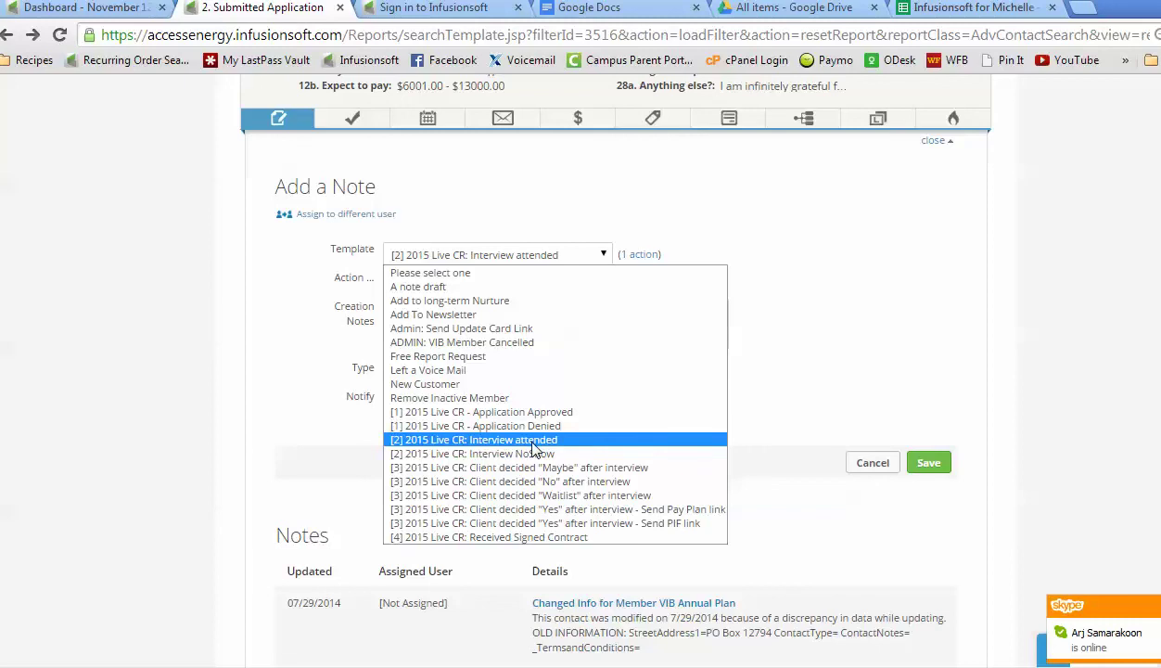
pyautogui.click(534, 497)
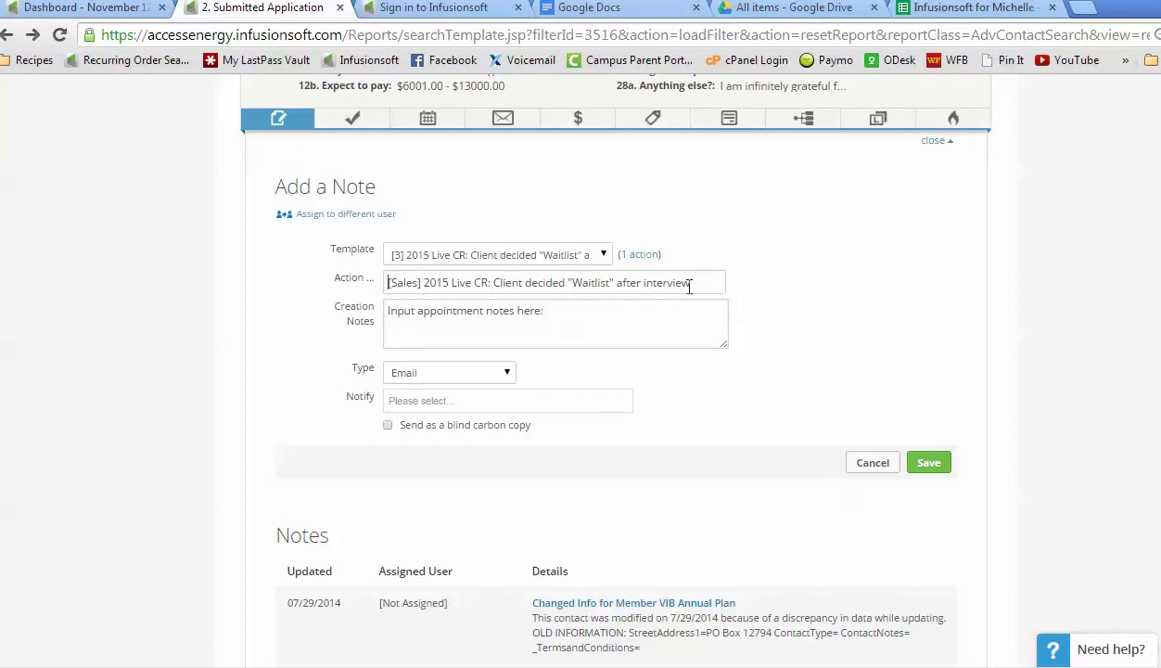
pyautogui.moveTo(598, 309); pyautogui.dragTo(394, 322)
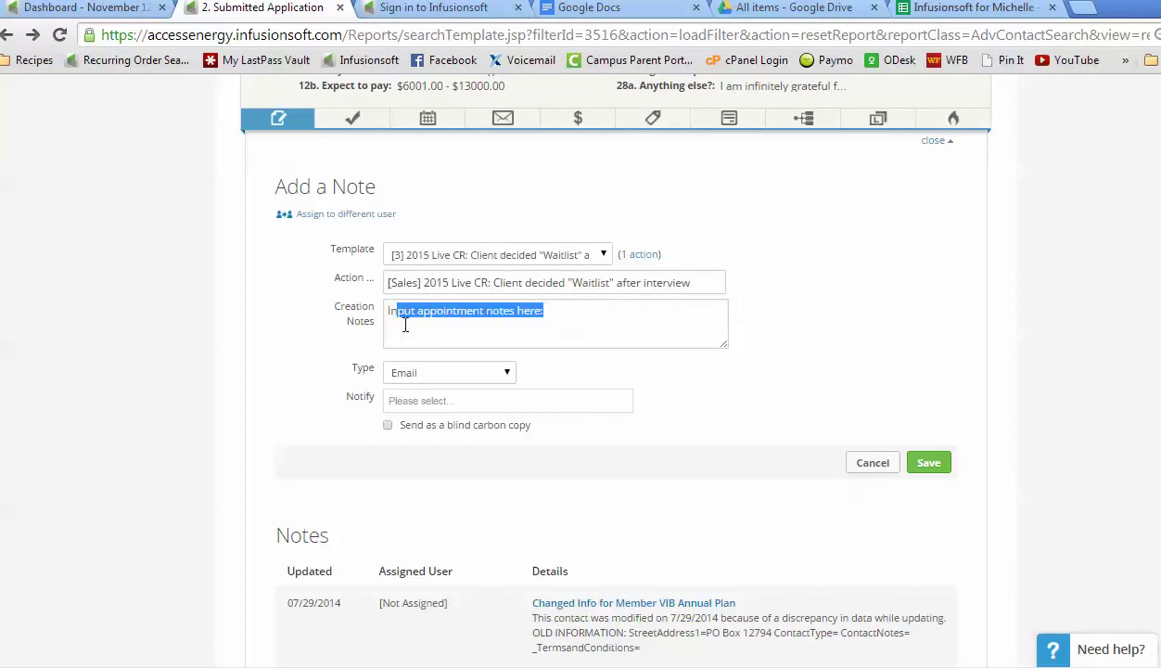
pyautogui.click(575, 316)
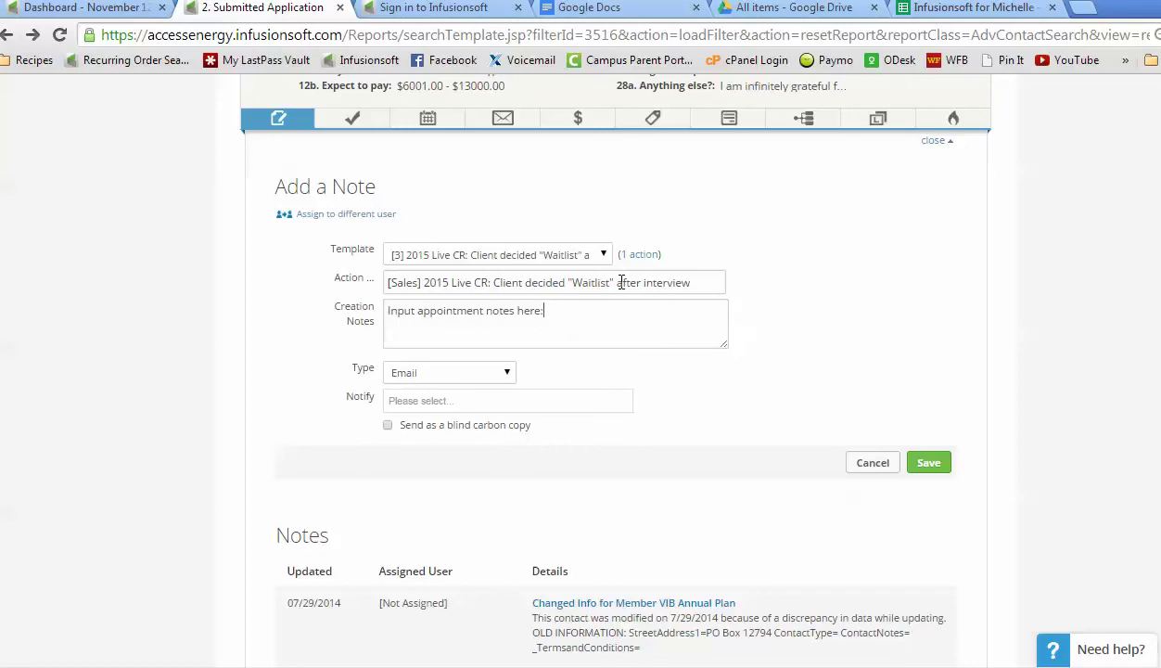
pyautogui.scroll(1, 617, 283)
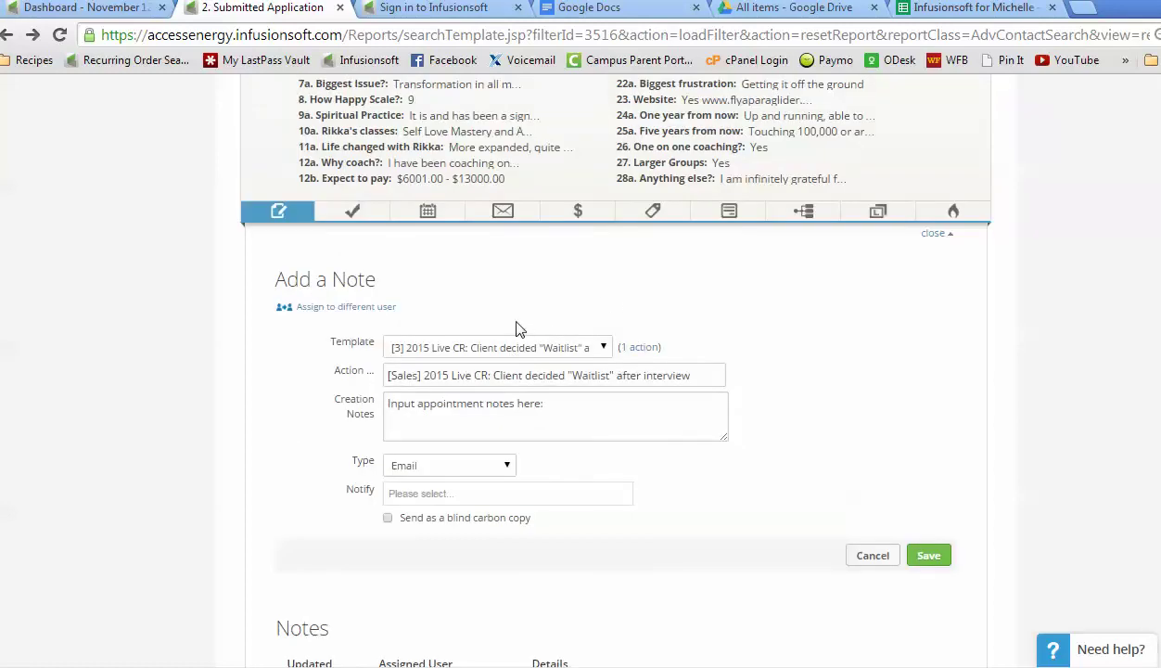
pyautogui.scroll(1, 508, 315)
pyautogui.scroll(3, 516, 293)
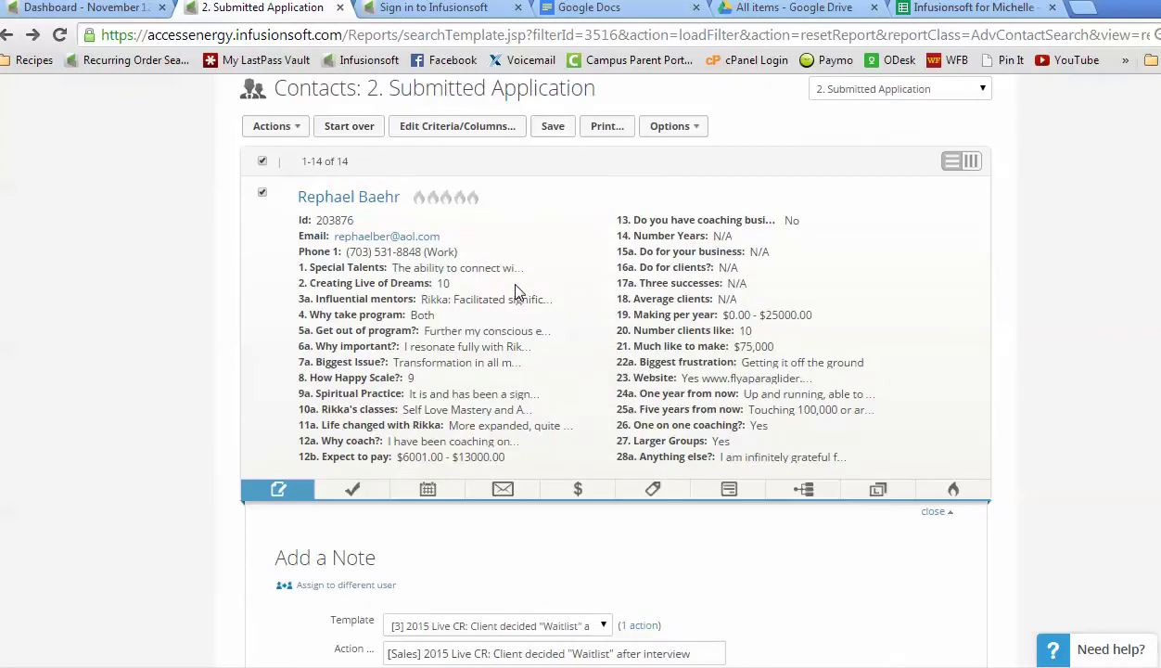
pyautogui.scroll(-1, 515, 289)
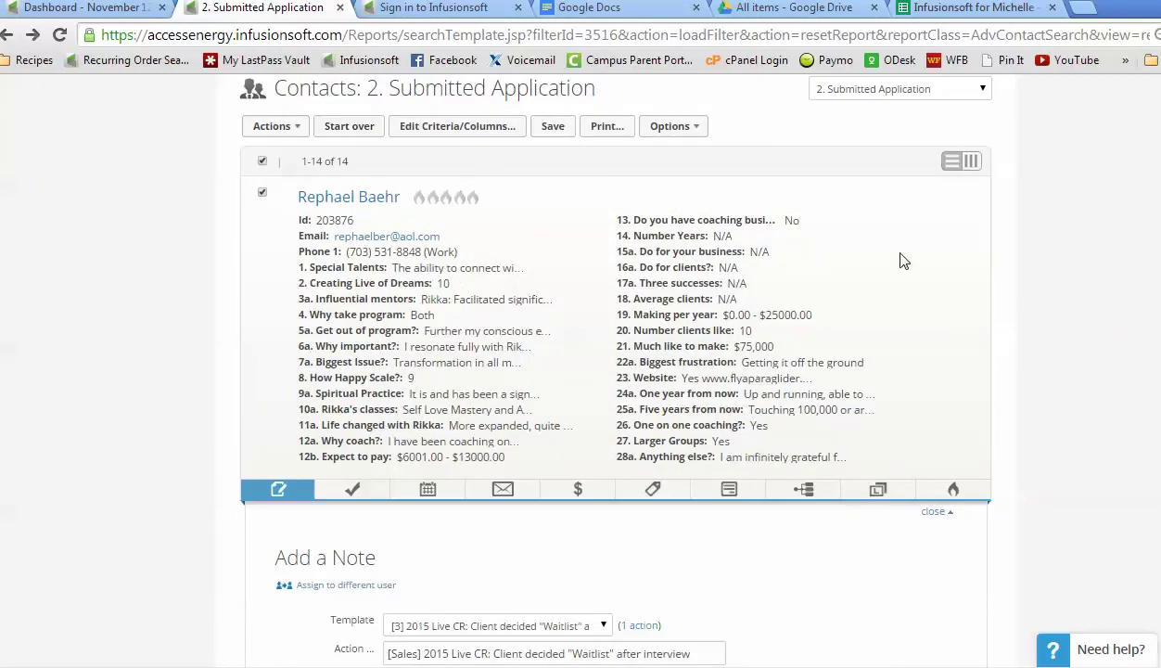